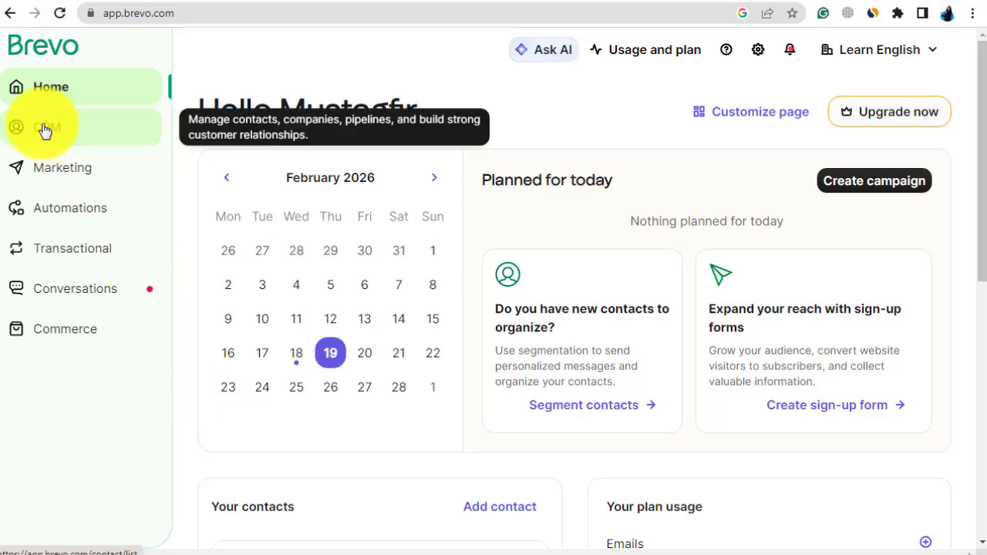
Step: Start a bulk contact import from the CRM contacts using the copy-paste method
click(45, 131)
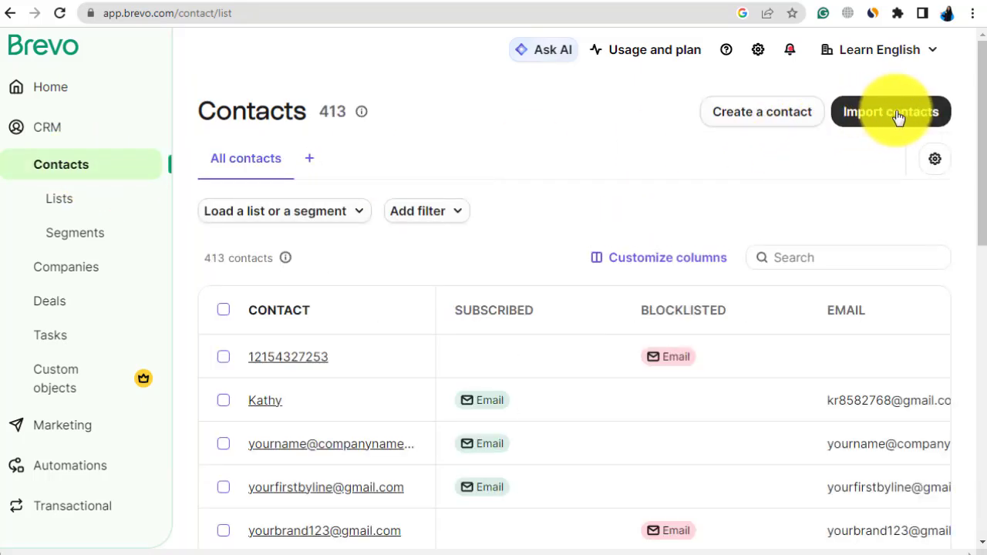
click(898, 116)
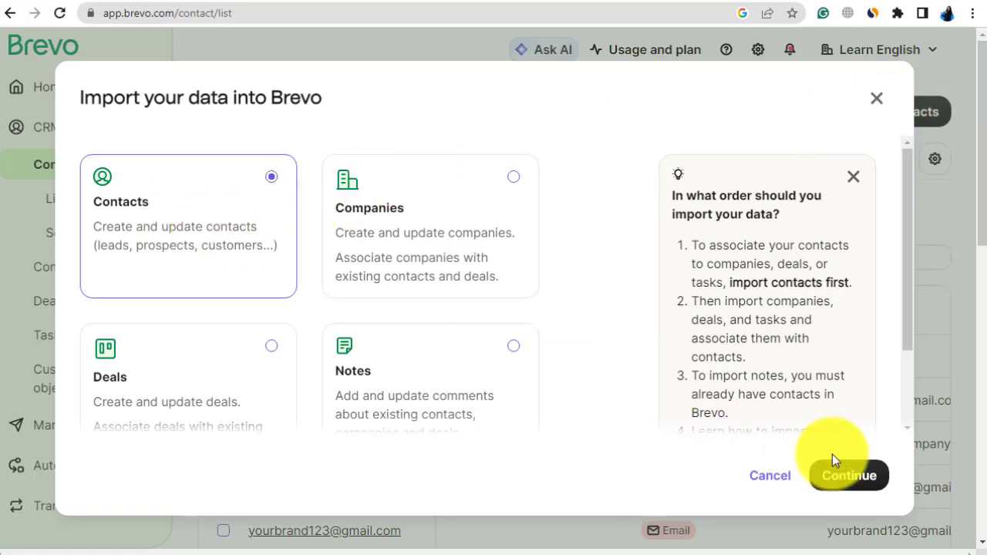
click(846, 478)
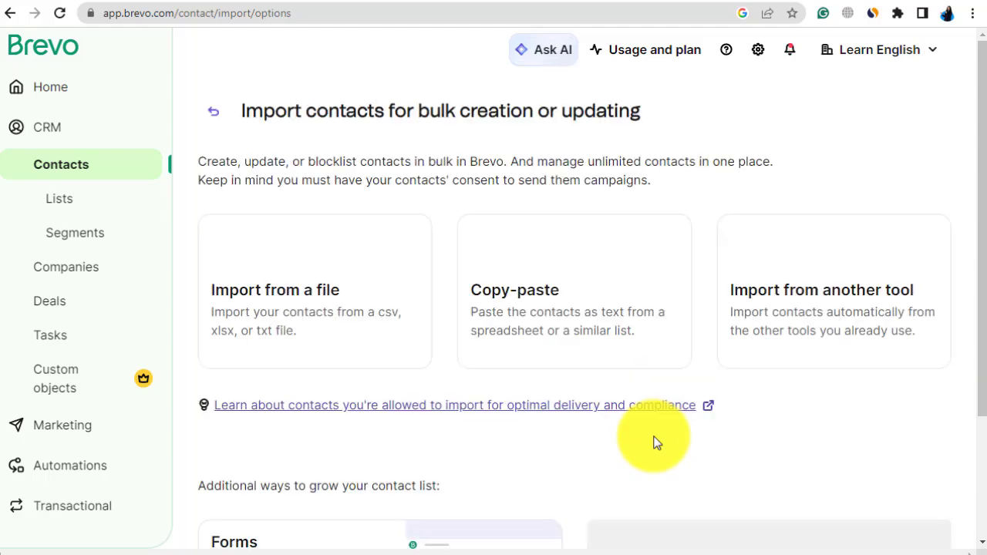
click(537, 301)
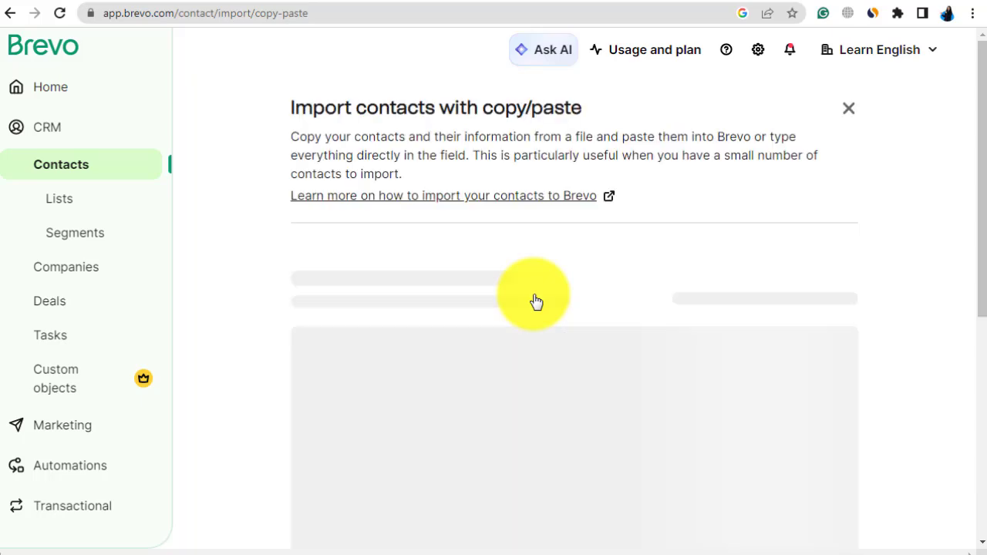
scroll(645, 331, down, 1)
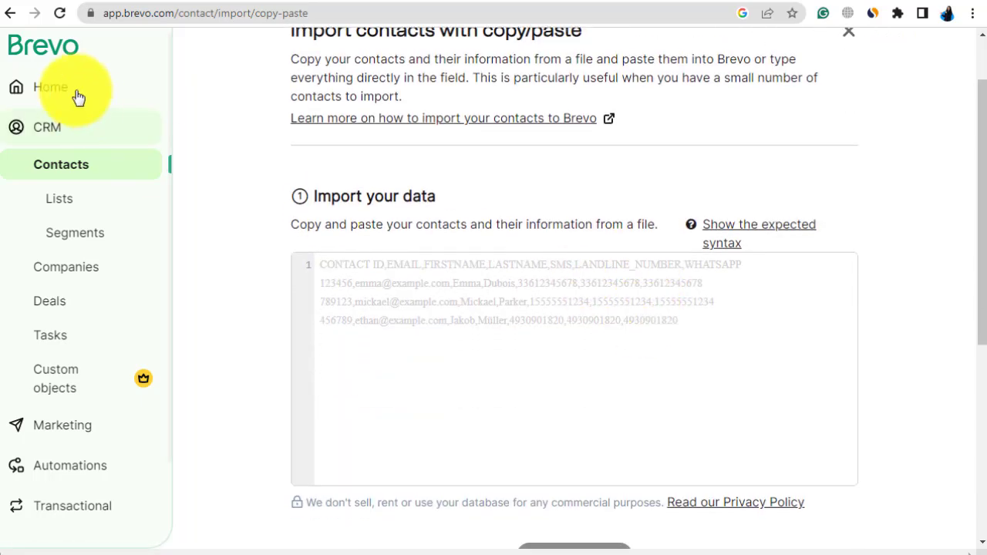
Step: Switch to the Email List spreadsheet in Google Sheets and copy the e-mail addresses in A1:A35
click(91, 1)
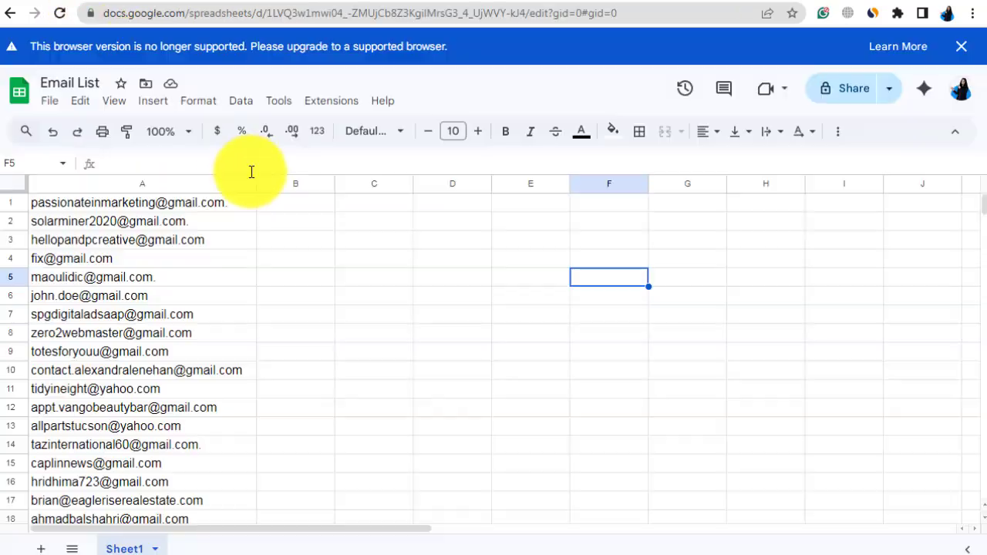
drag(102, 203, 185, 443)
right_click(154, 321)
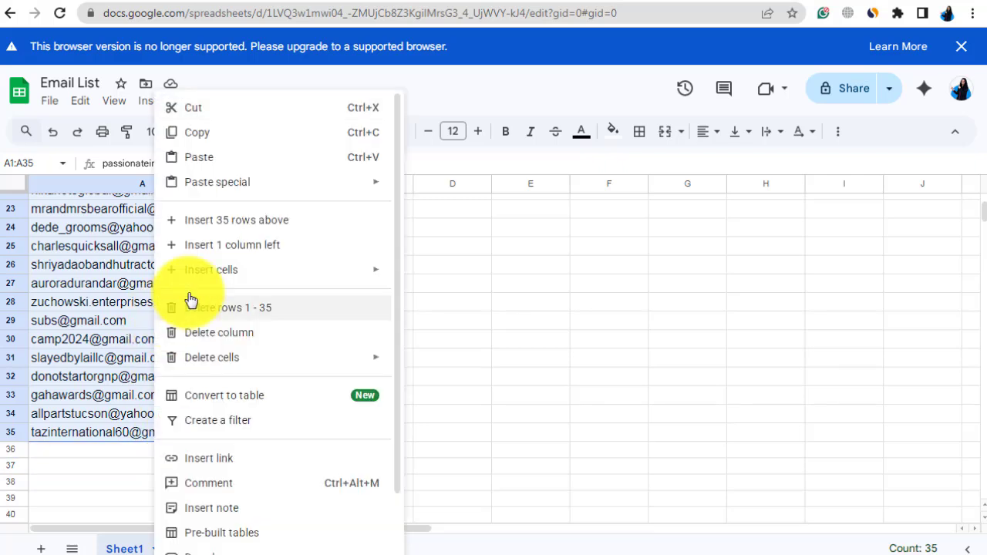
click(201, 133)
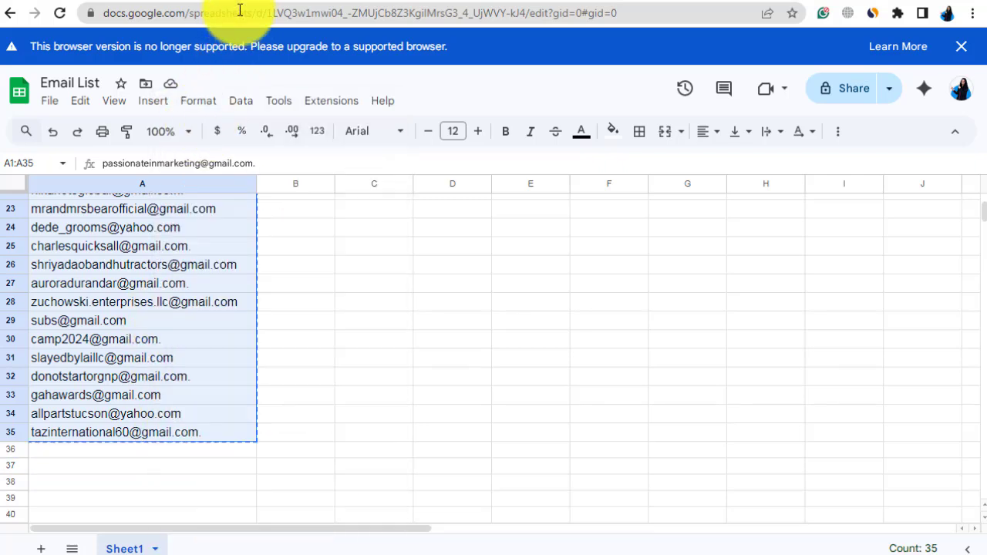
Step: Return to Brevo, paste the copied e-mail addresses into the import data field, and check the data
click(237, 0)
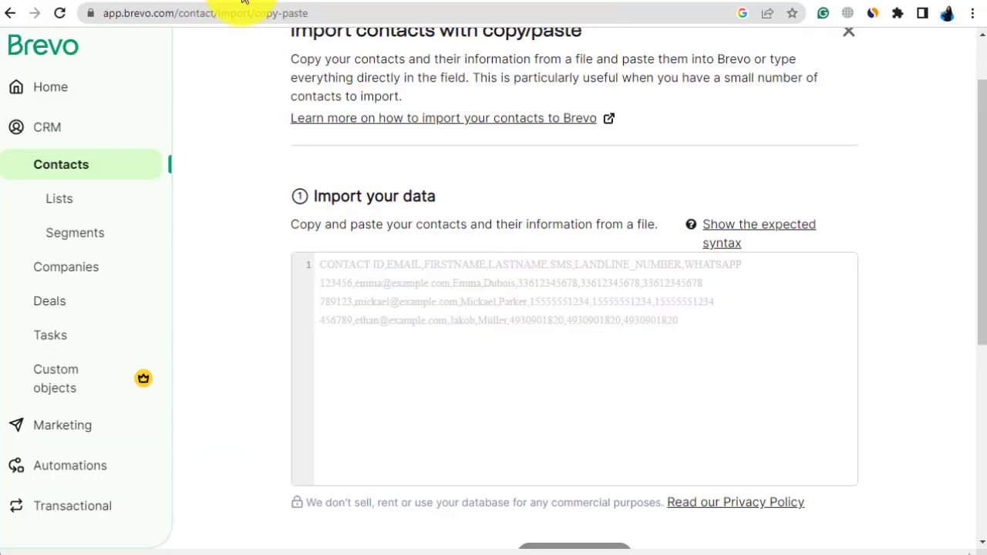
right_click(340, 264)
click(388, 364)
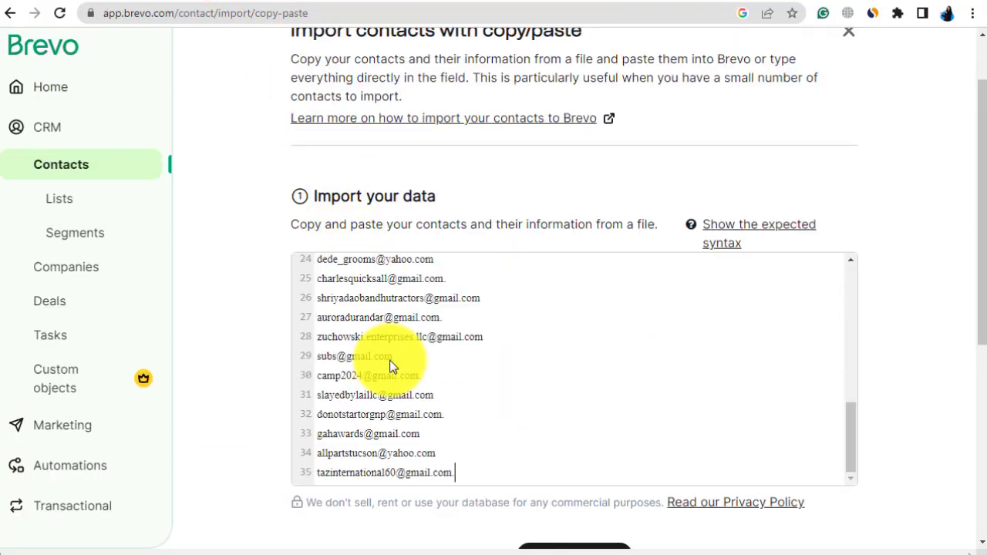
scroll(607, 388, down, 2)
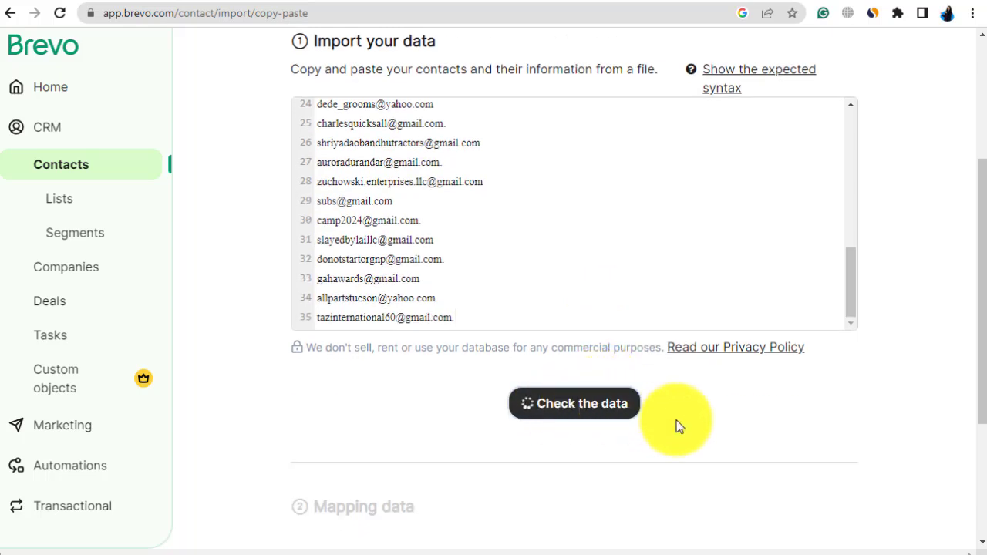
Step: Remove the trailing periods from the invalid e-mail addresses in the pasted data and check the data again
scroll(620, 332, up, 9)
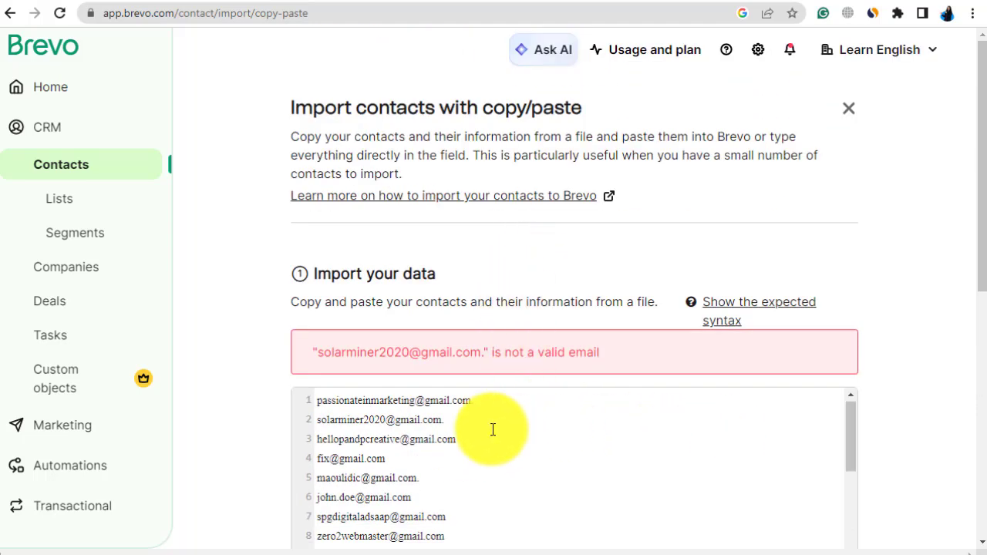
click(457, 418)
key(BackSpace)
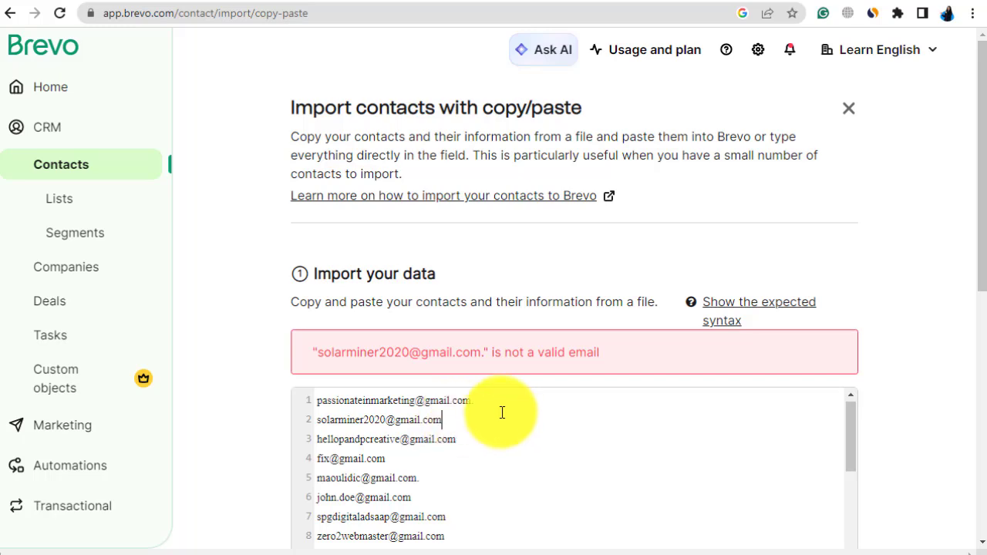
scroll(540, 432, down, 2)
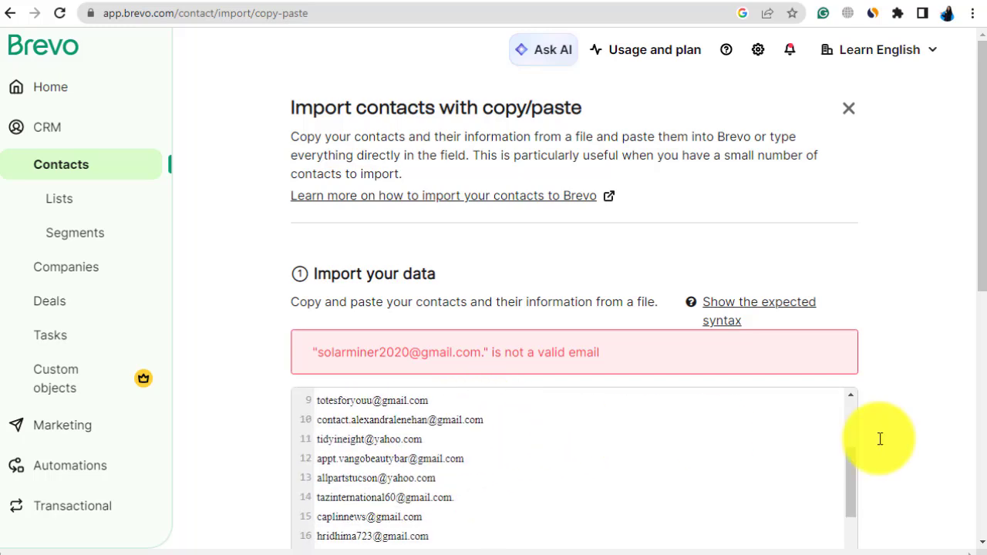
scroll(933, 428, down, 2)
scroll(928, 424, down, 2)
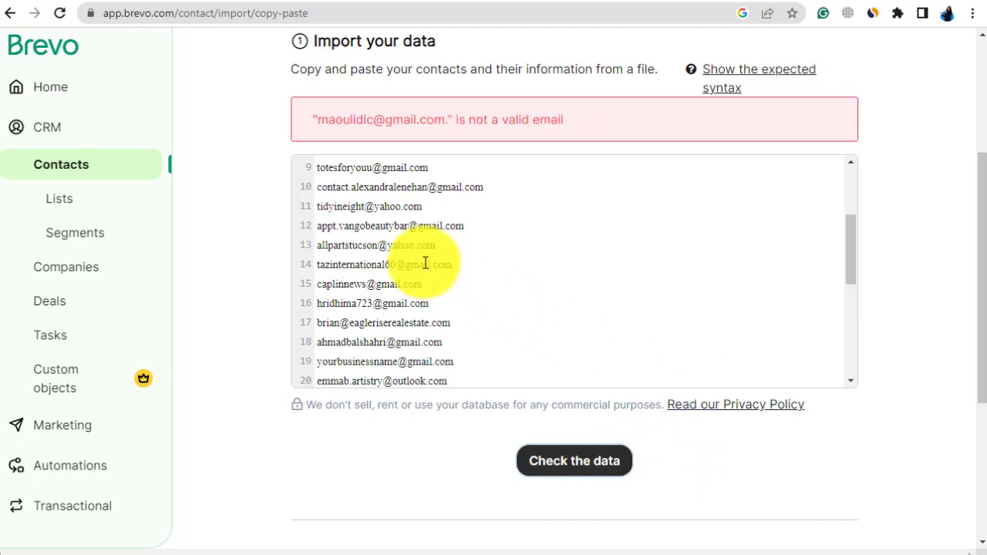
scroll(425, 261, up, 2)
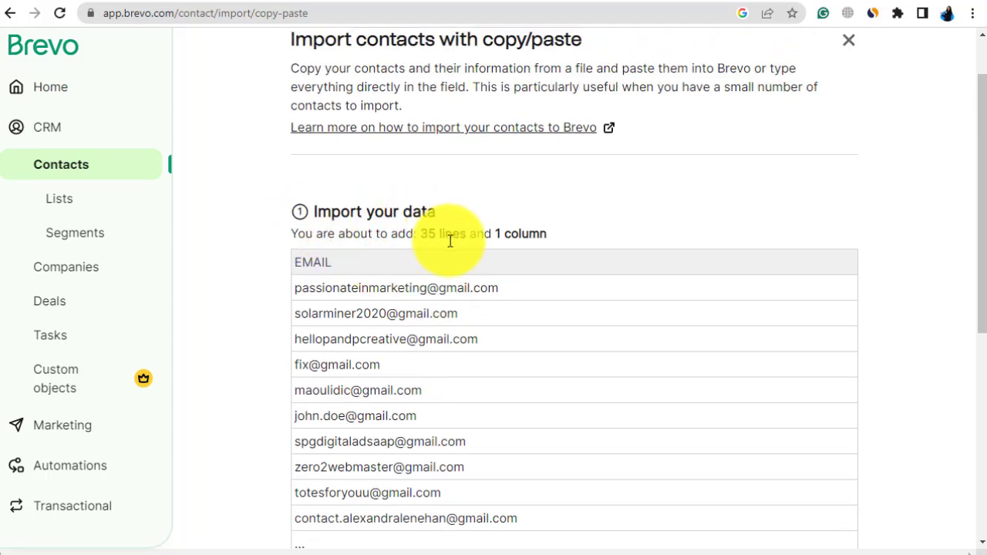
Step: Confirm the imported data and the mapping of its column to the EMAIL contact attribute
scroll(546, 264, down, 2)
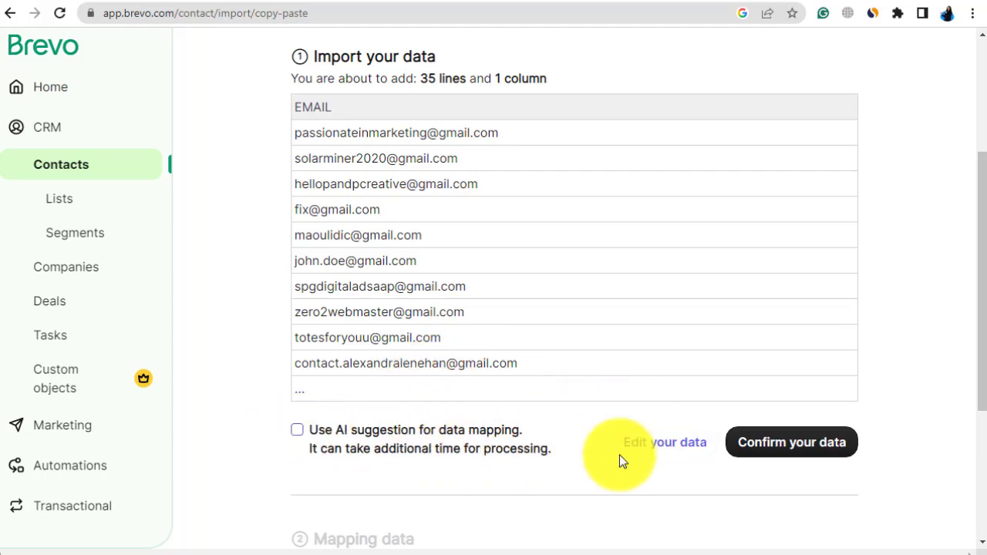
click(816, 449)
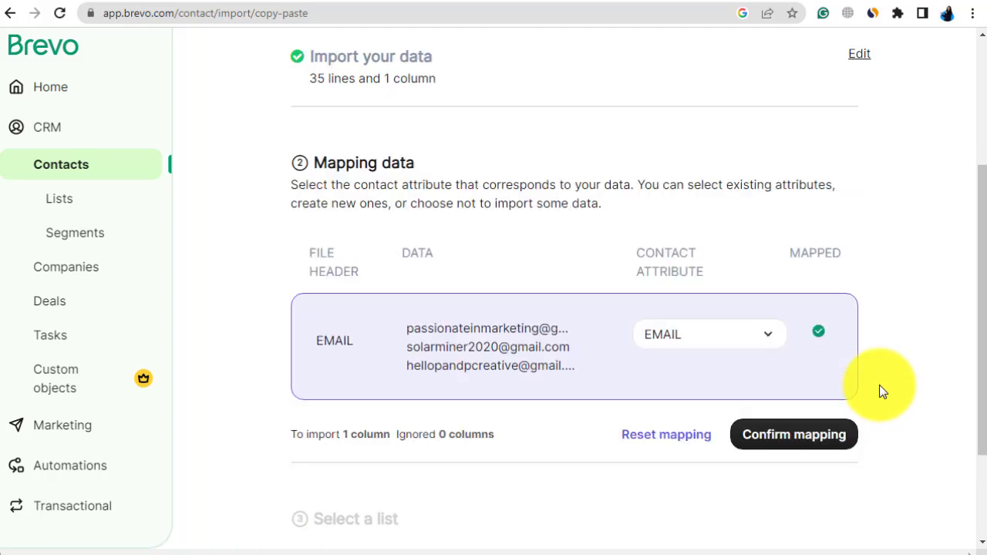
scroll(879, 391, down, 1)
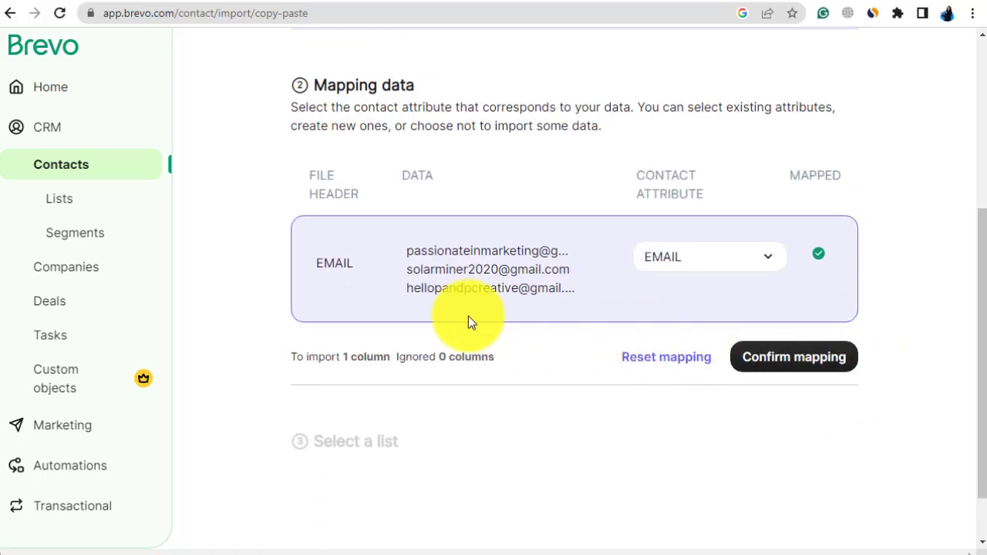
click(793, 364)
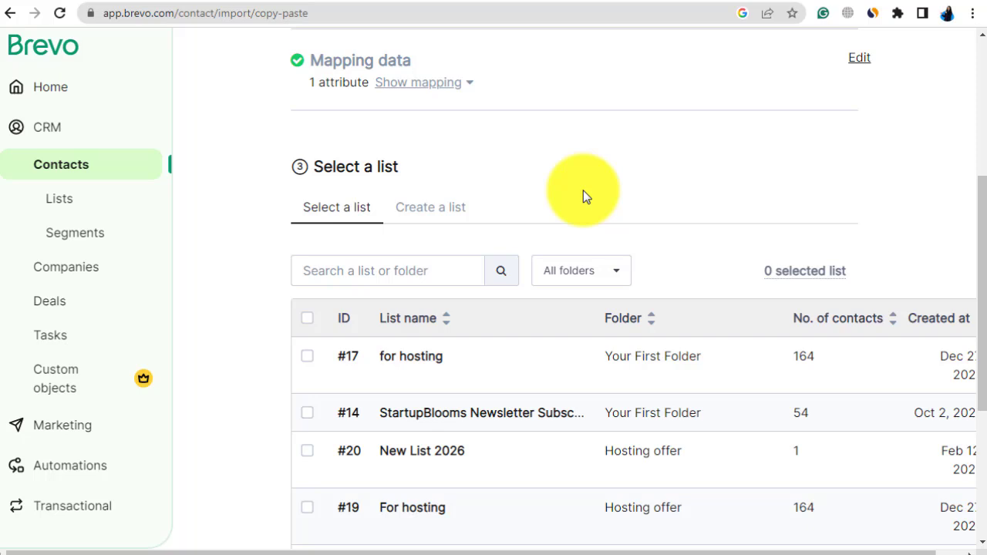
Step: Choose to create a new list for the imported contacts and name it New List
scroll(583, 196, down, 2)
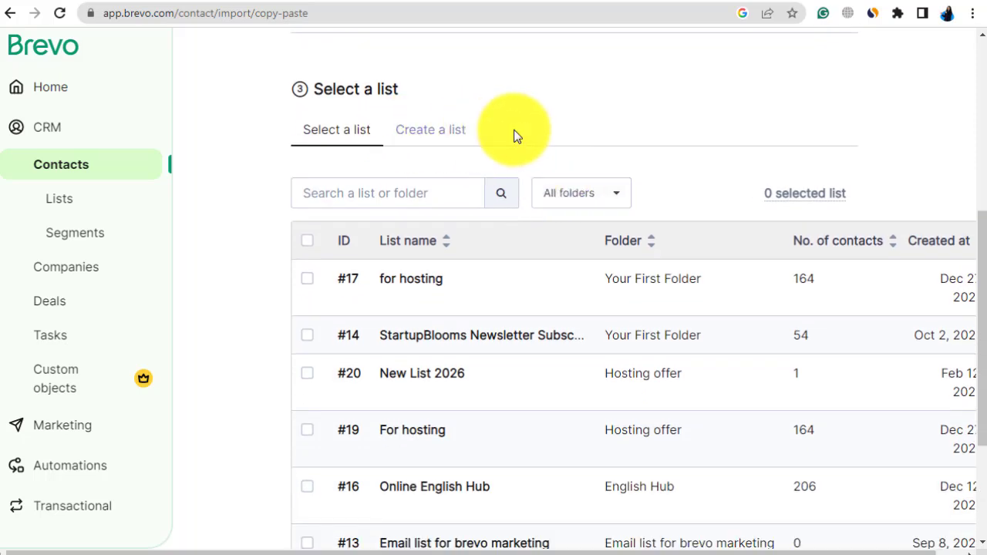
scroll(514, 137, up, 2)
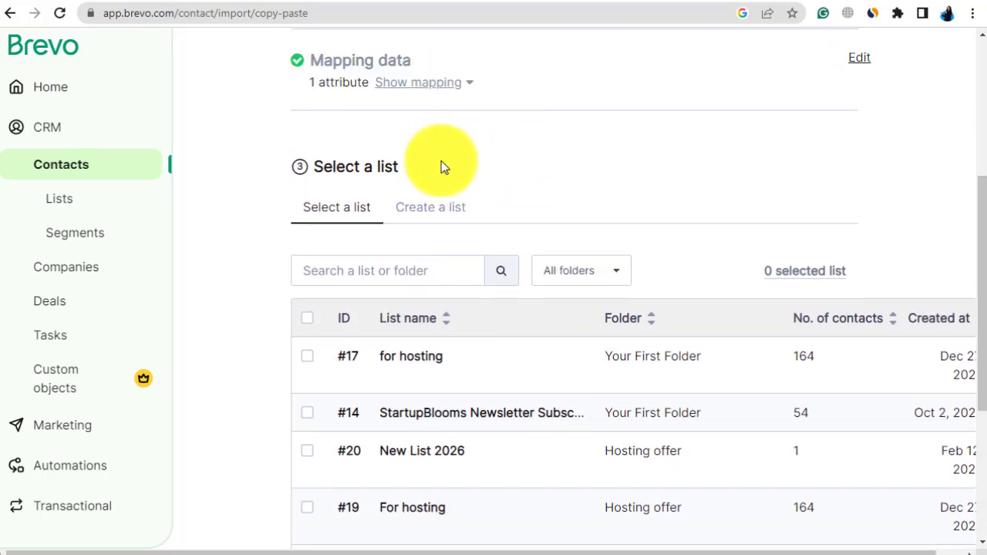
click(432, 212)
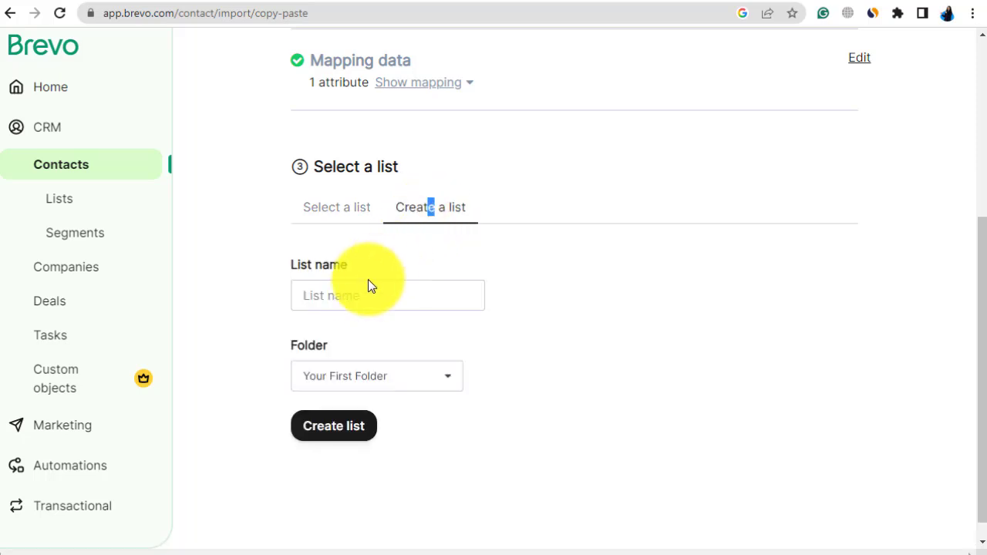
click(338, 297)
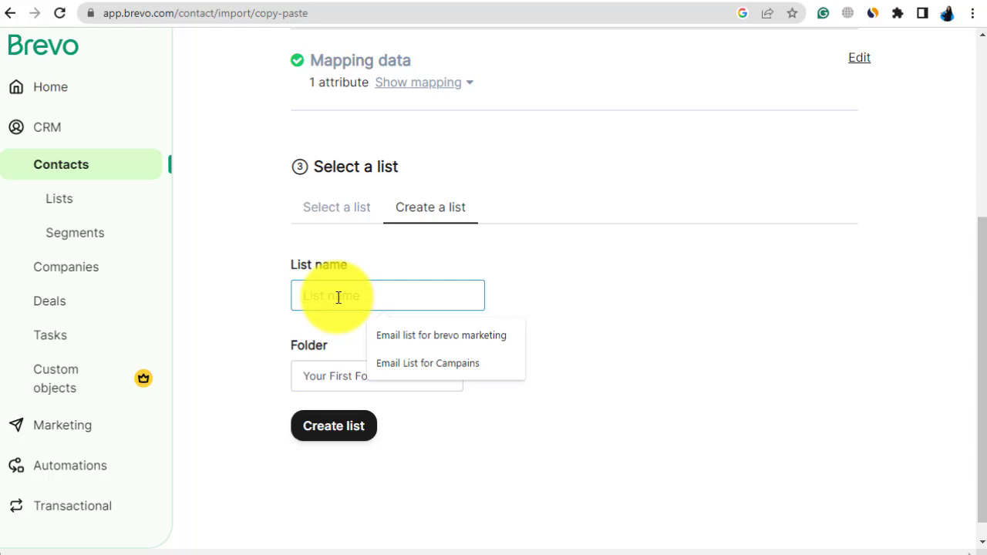
text(New List)
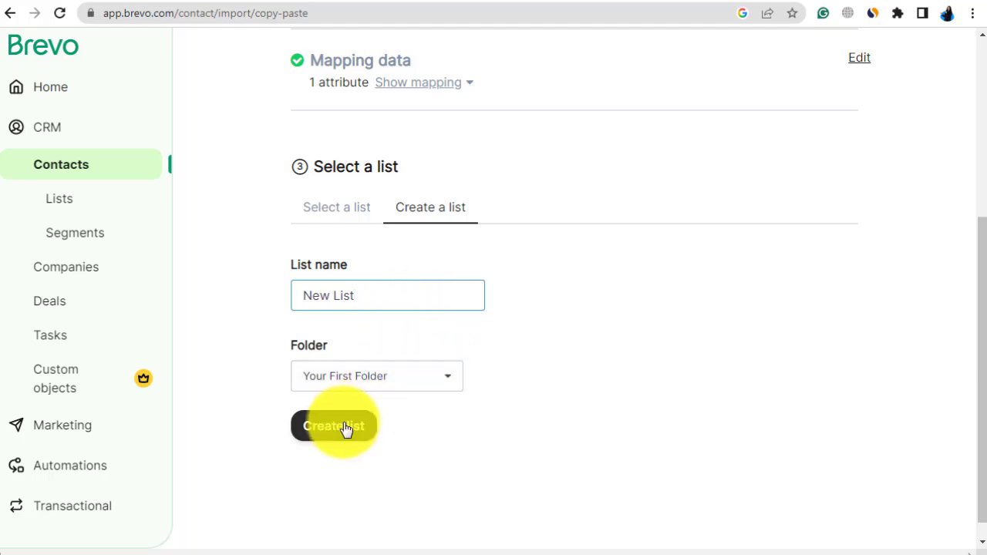
Step: Create a folder named New List 2026 for the new list, then create the list
click(424, 381)
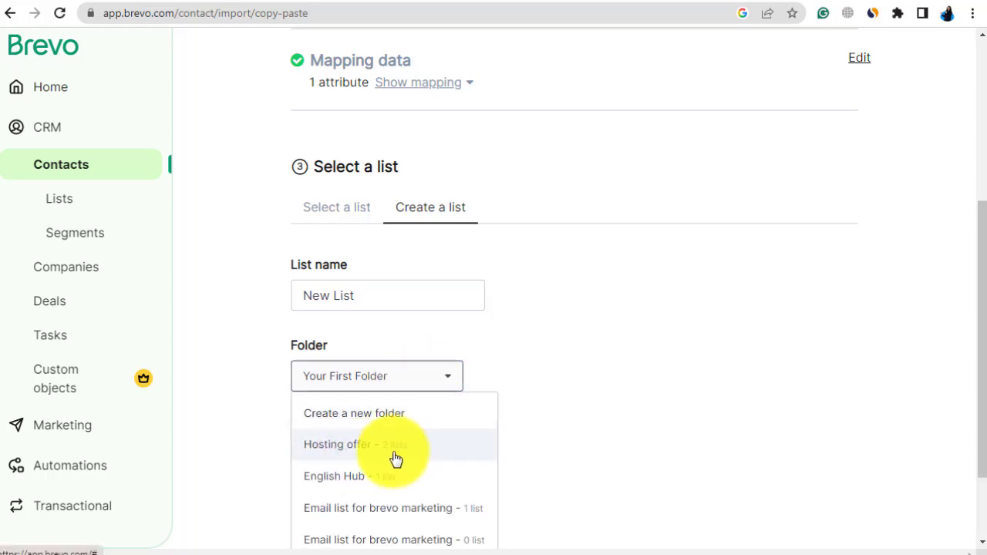
click(360, 421)
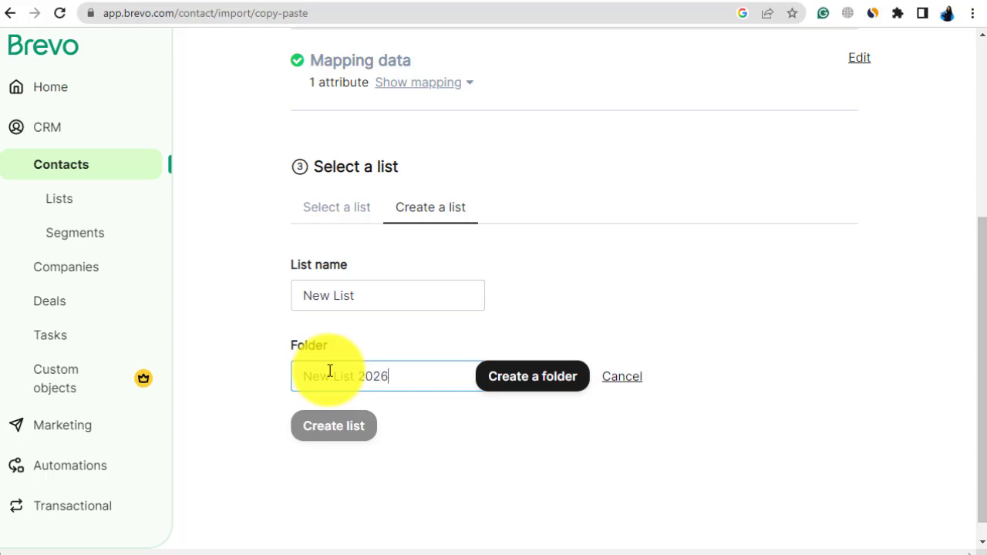
click(527, 391)
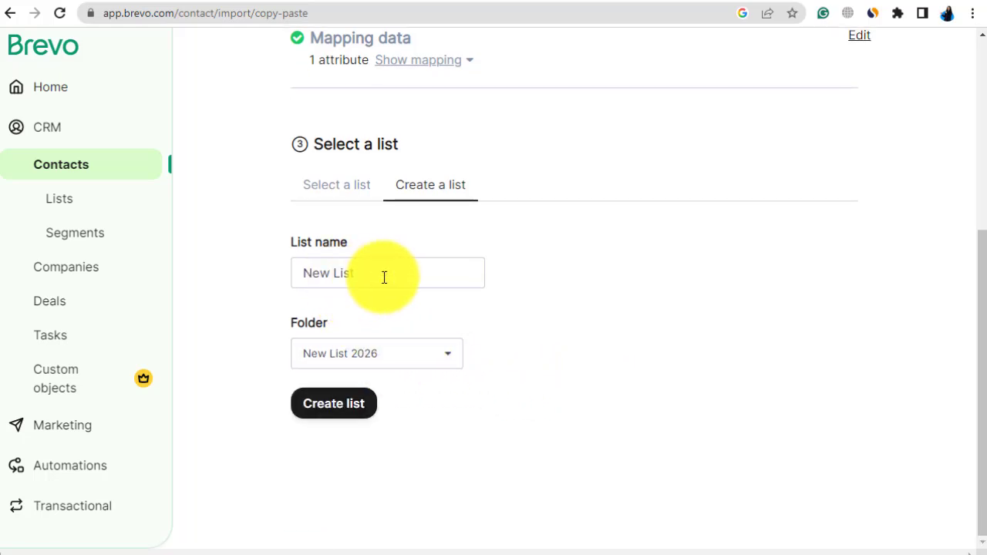
click(333, 404)
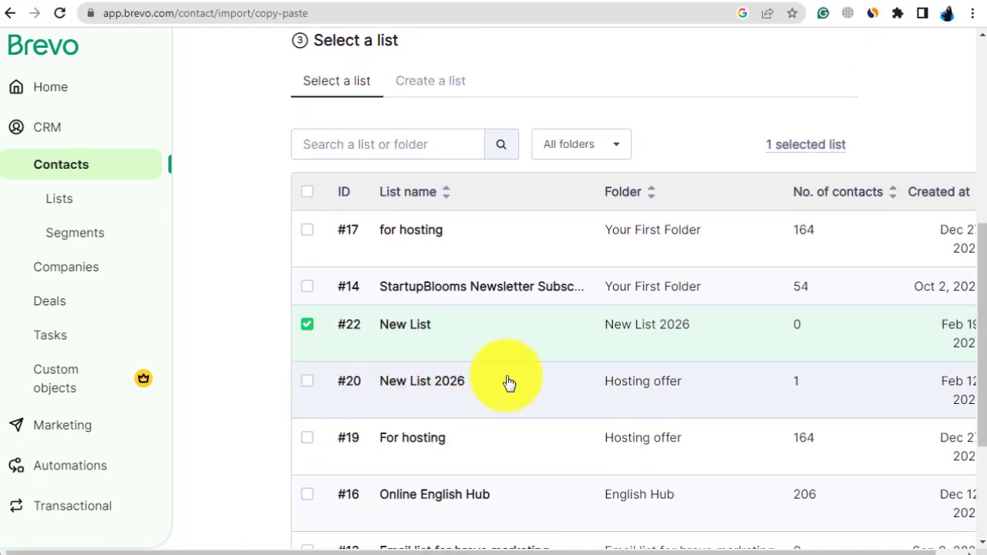
Step: Confirm New List in the New List 2026 folder as the destination for the import
scroll(580, 375, down, 2)
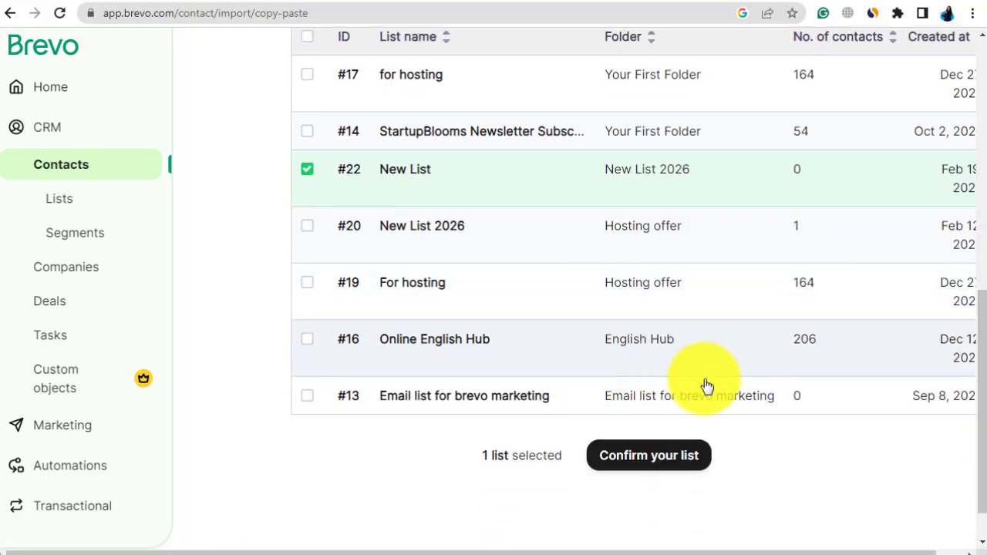
drag(684, 553, 806, 553)
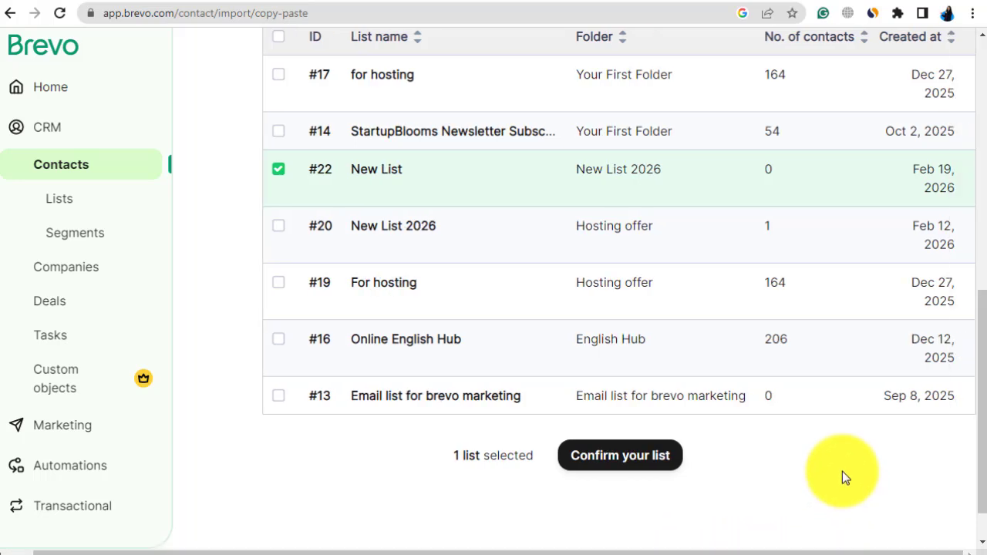
click(620, 456)
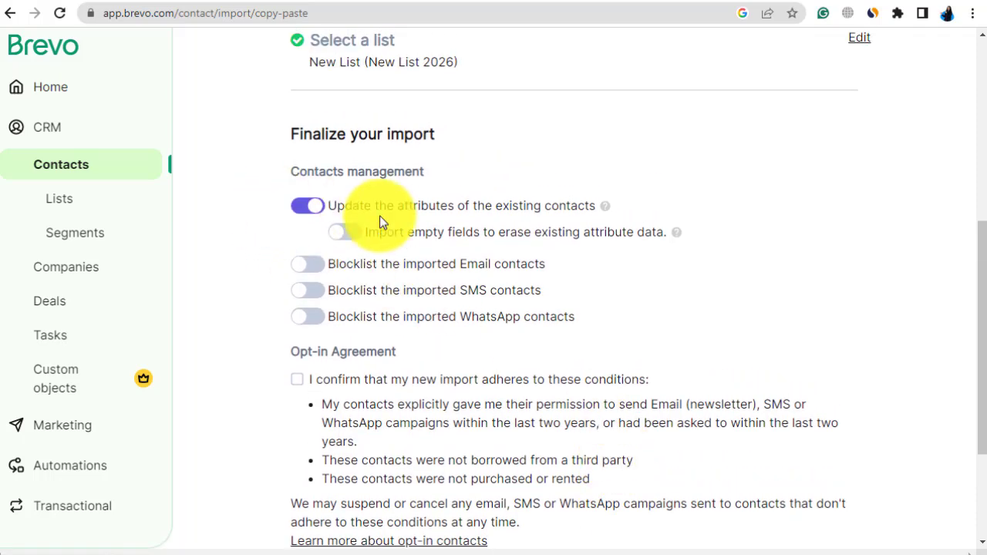
Step: Review the import settings, accept the opt-in agreement conditions and confirm the contact import
scroll(381, 285, down, 1)
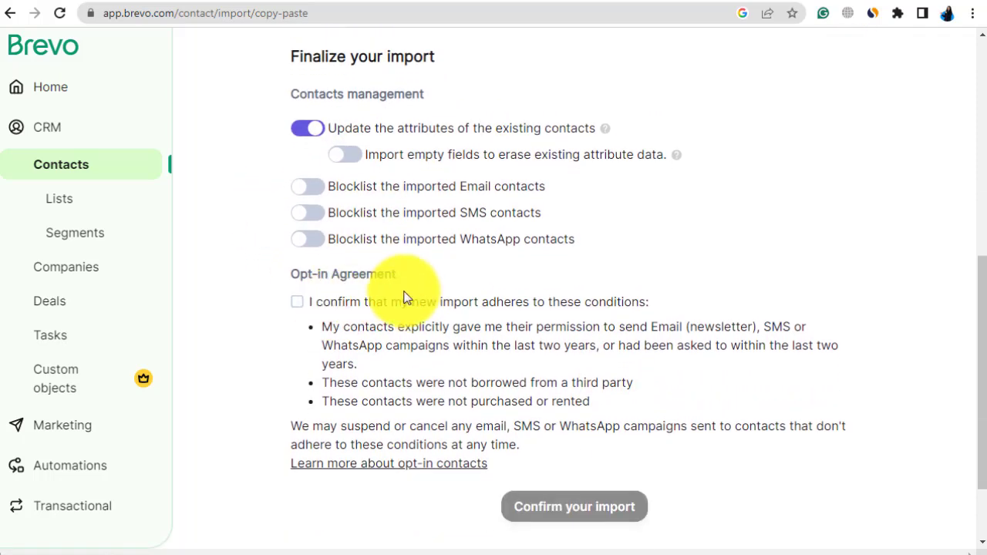
scroll(405, 298, up, 6)
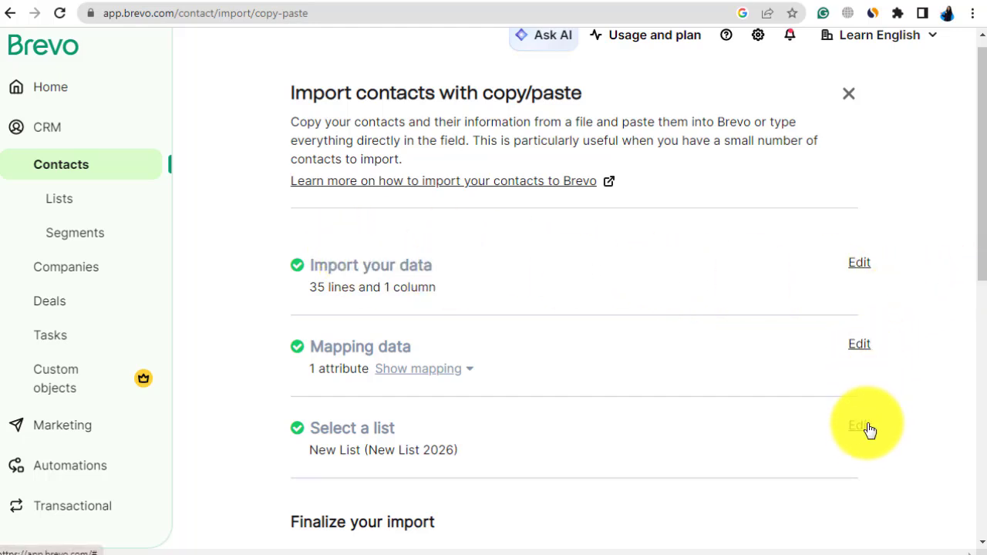
scroll(886, 412, down, 3)
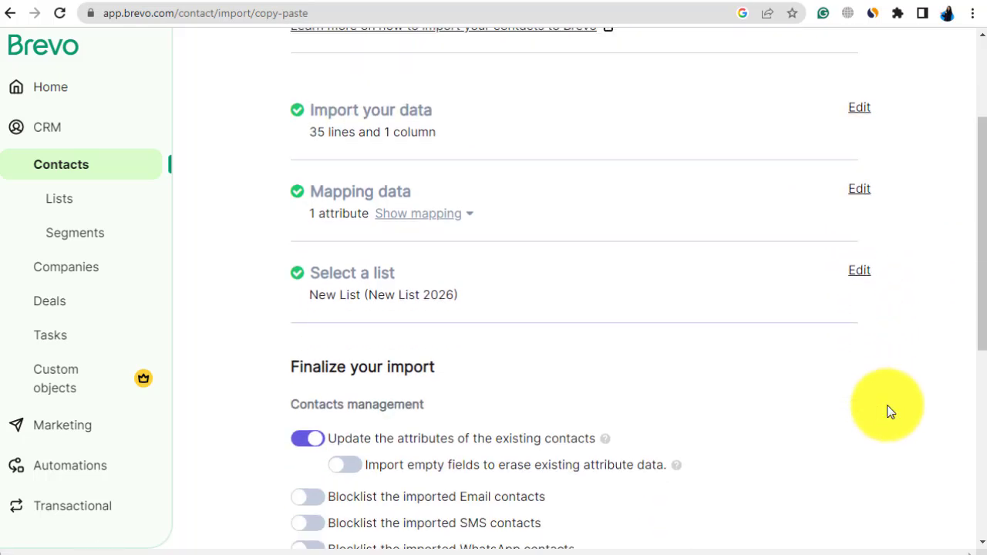
scroll(883, 405, down, 2)
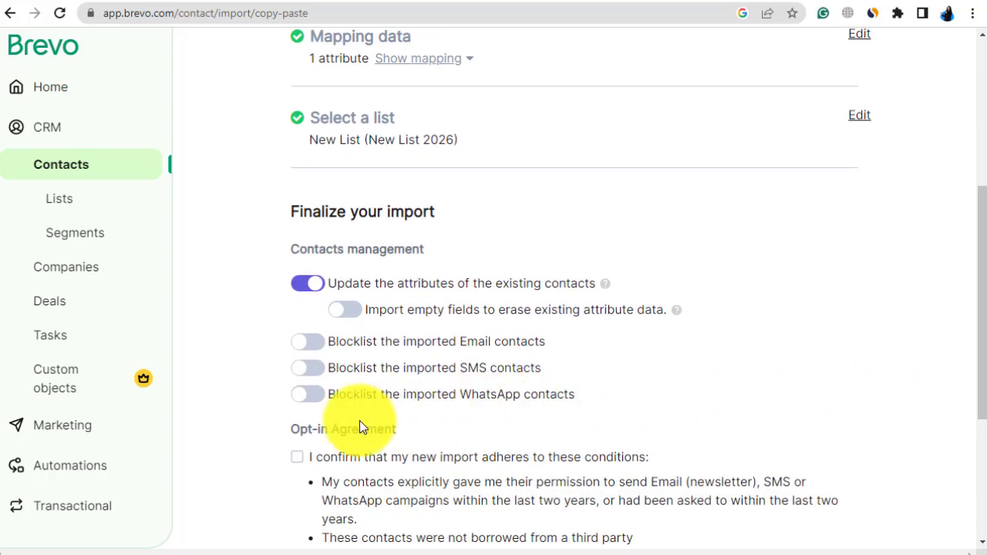
click(298, 460)
scroll(501, 397, down, 3)
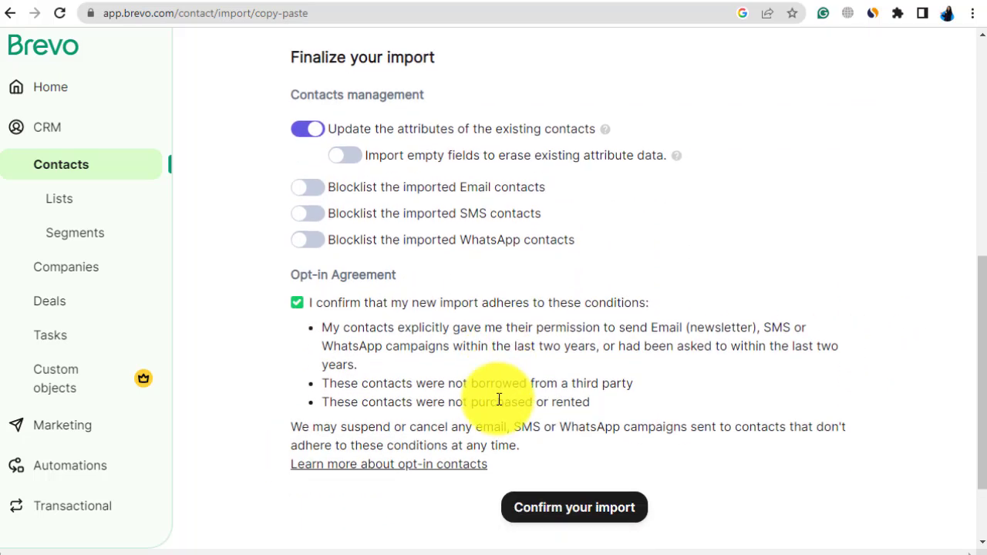
click(584, 432)
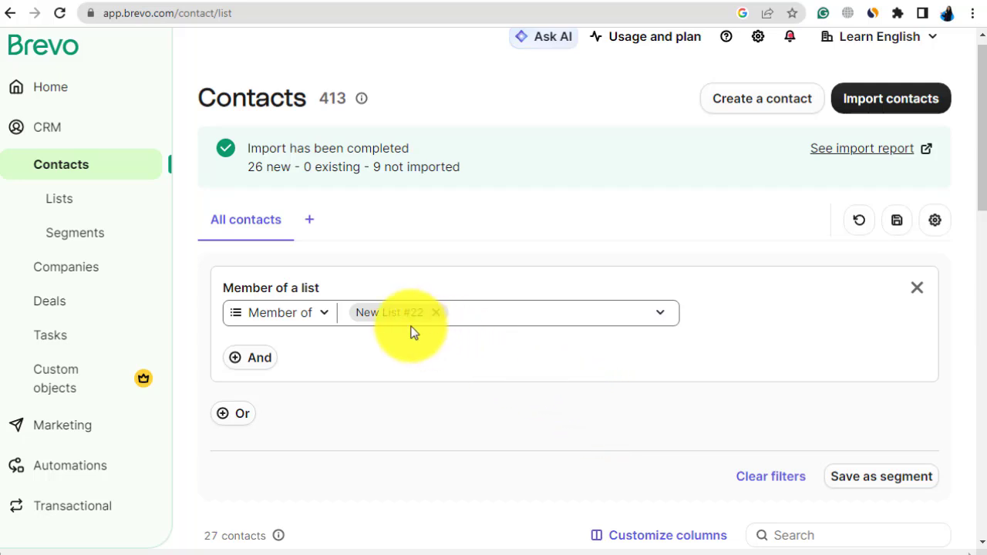
Step: Look through both pages of contacts imported into New List, then return to the first page
scroll(650, 378, down, 1)
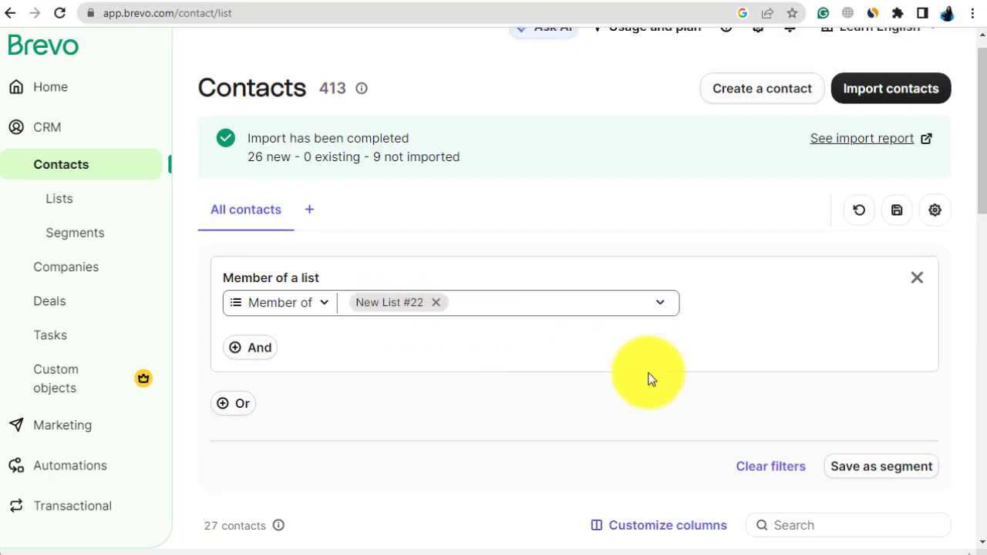
scroll(648, 379, down, 1)
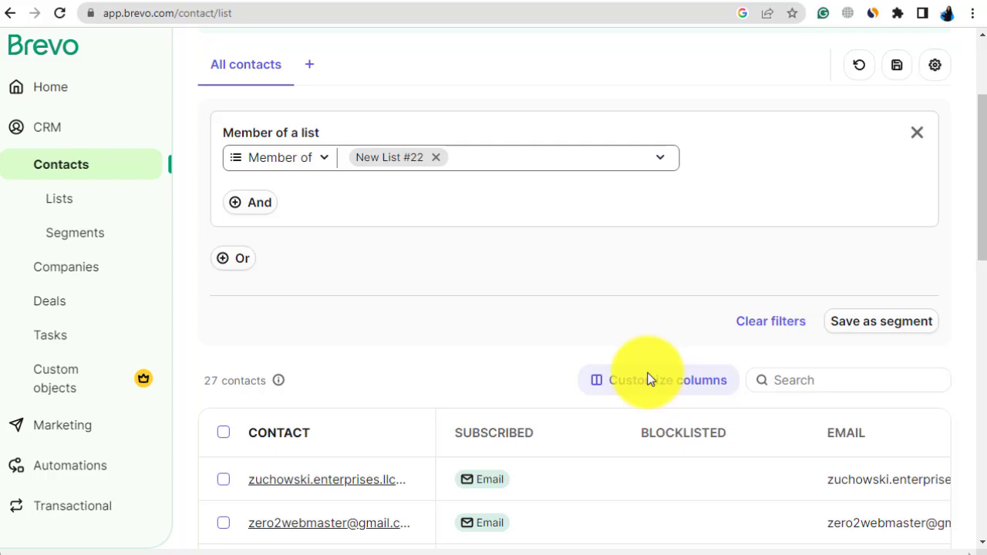
scroll(648, 379, down, 1)
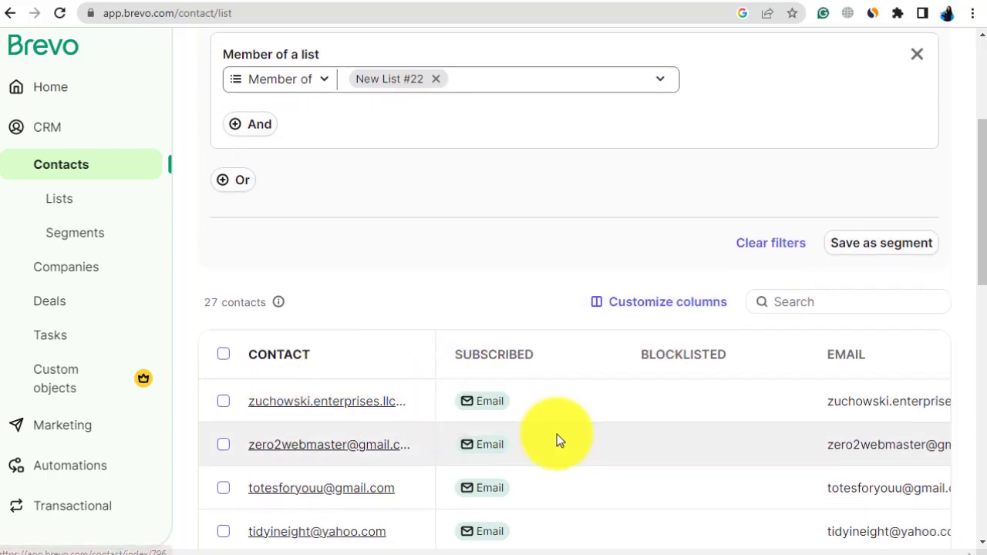
scroll(559, 438, down, 10)
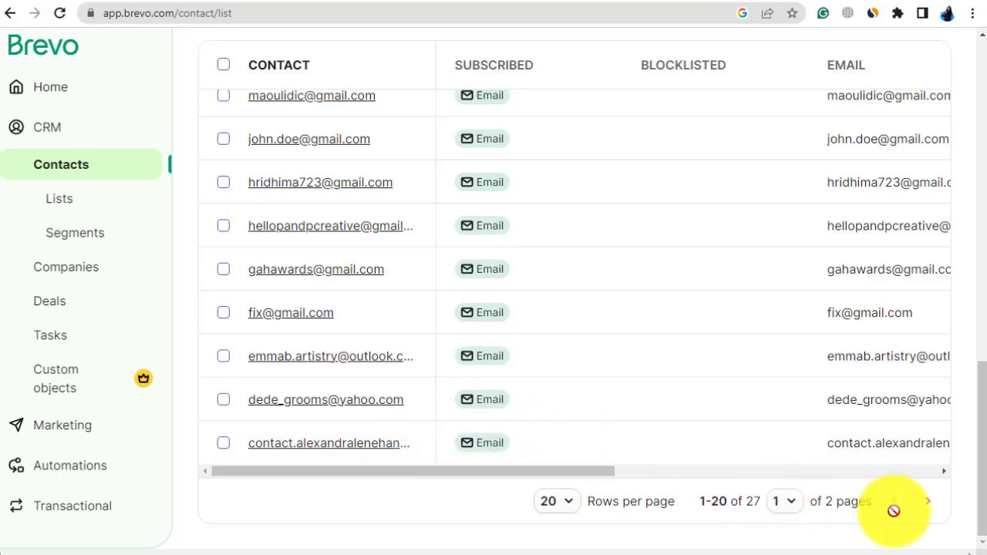
click(928, 503)
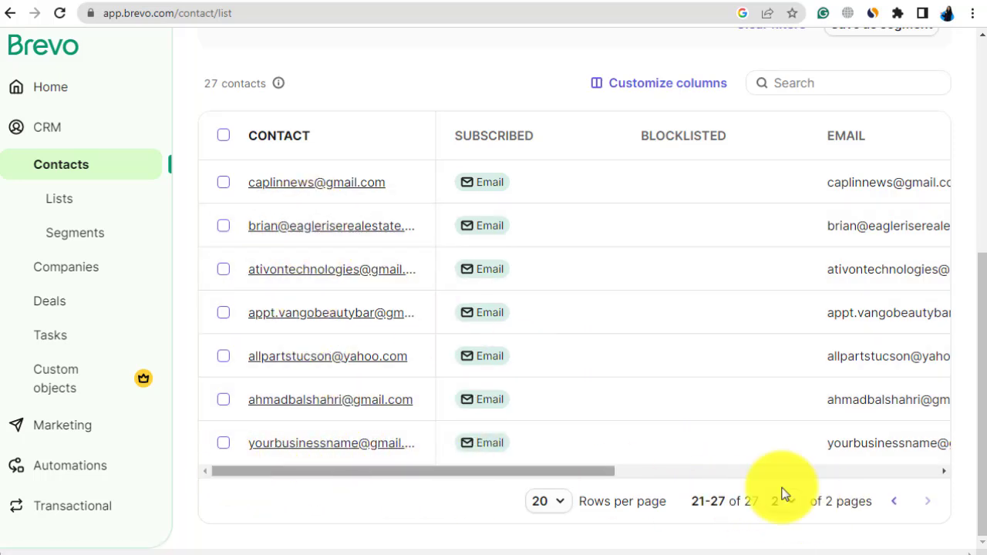
click(896, 508)
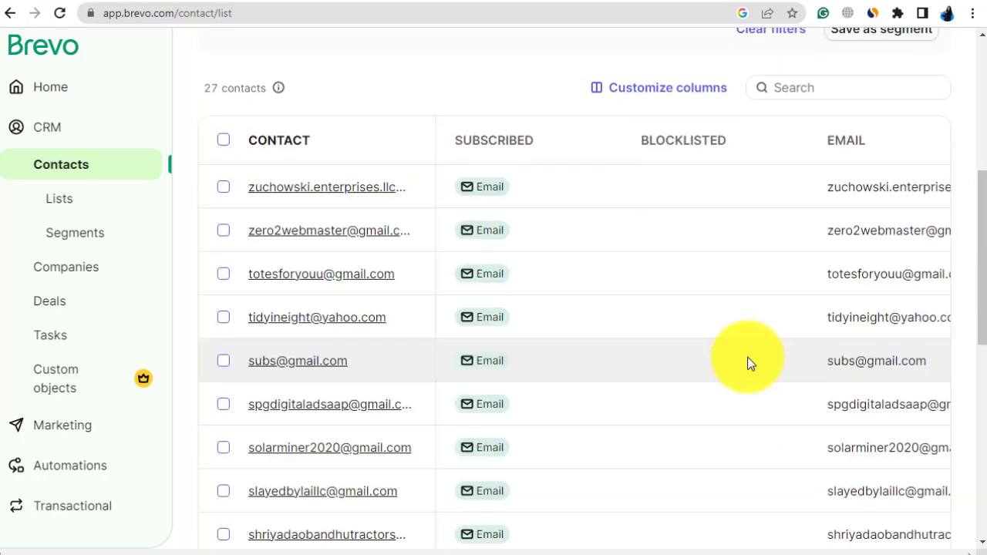
scroll(695, 324, up, 5)
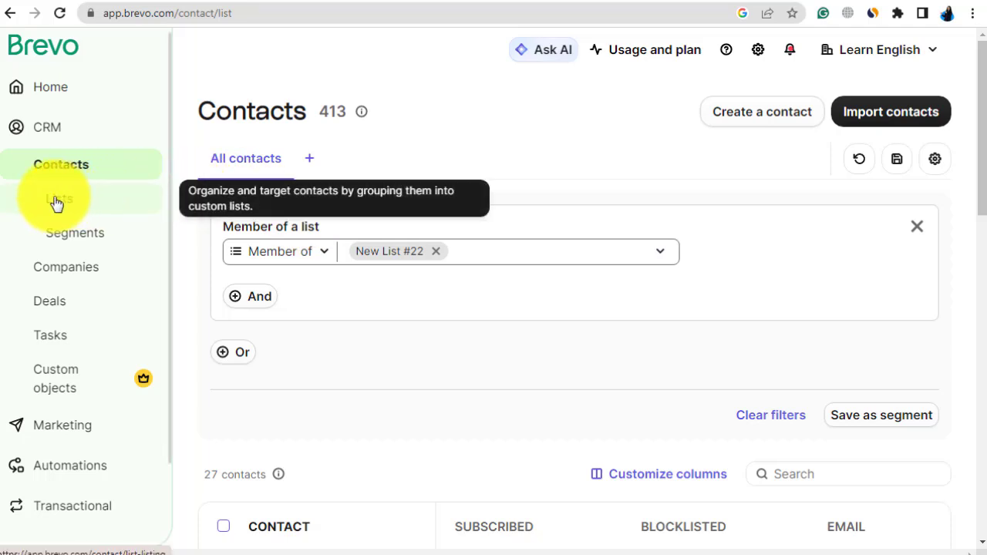
click(322, 259)
click(322, 260)
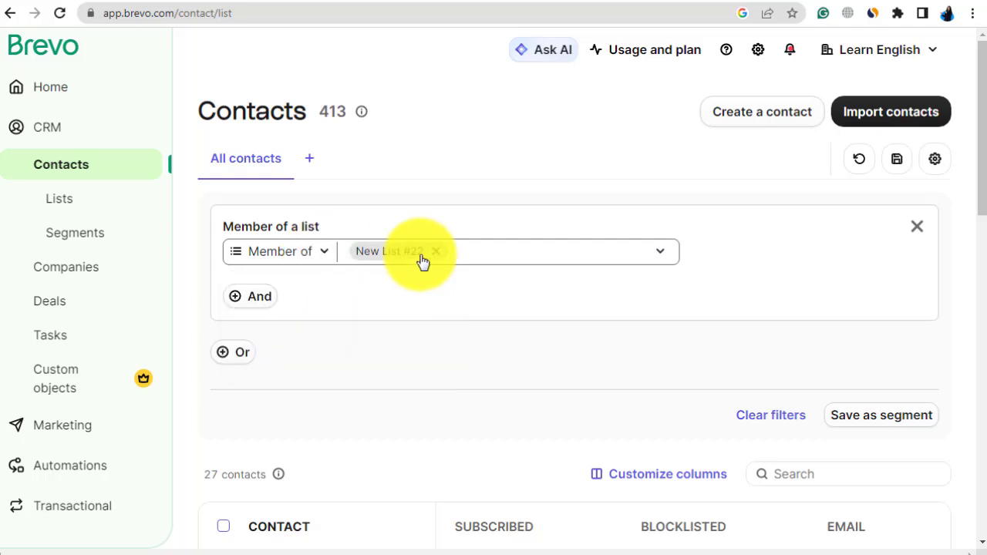
click(667, 255)
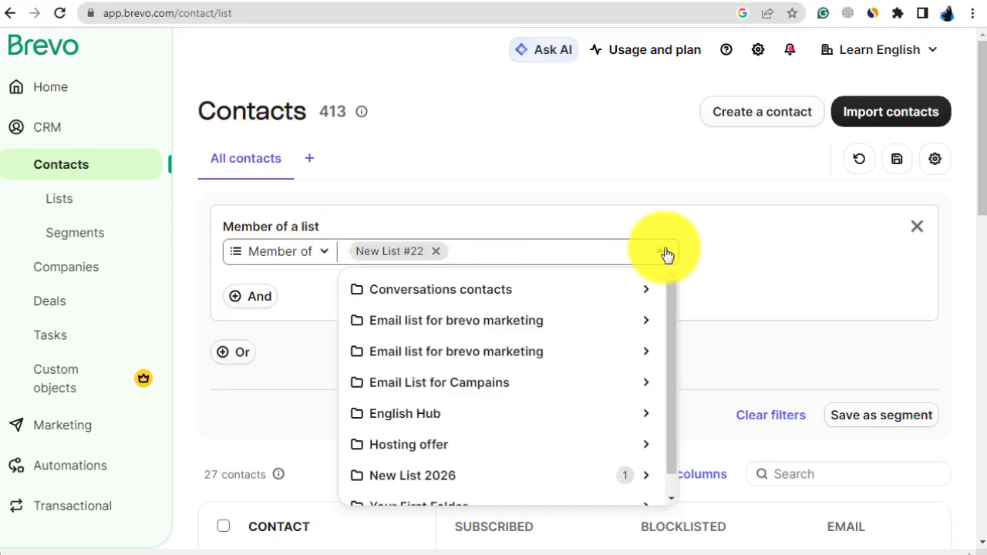
click(667, 256)
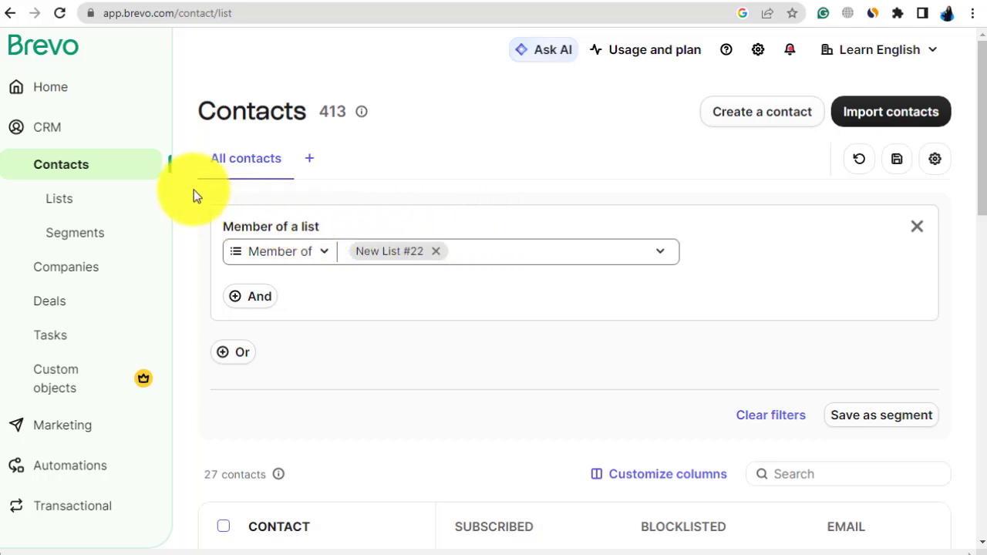
Step: Open New List from the lists overview and rename it New List 2026 for Hosting offer
click(92, 203)
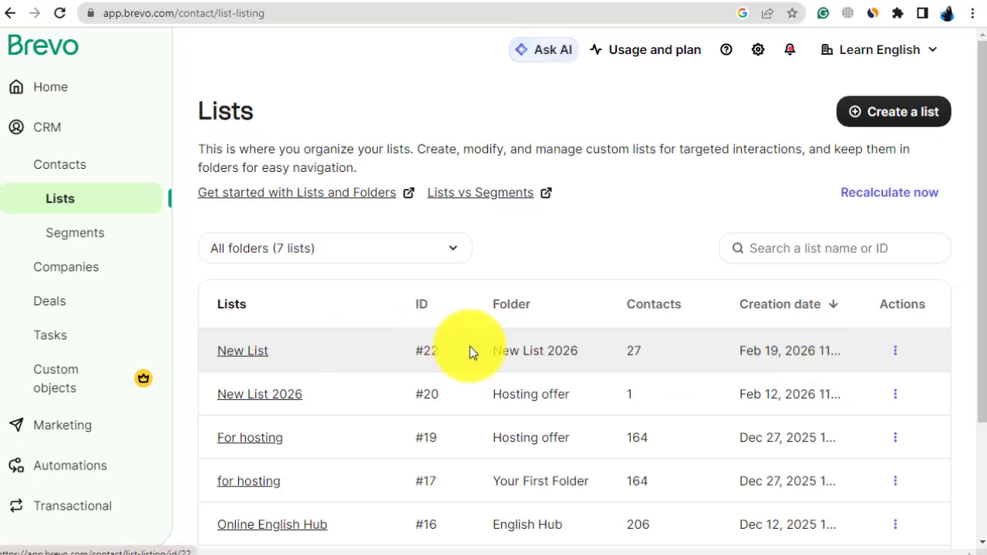
click(239, 352)
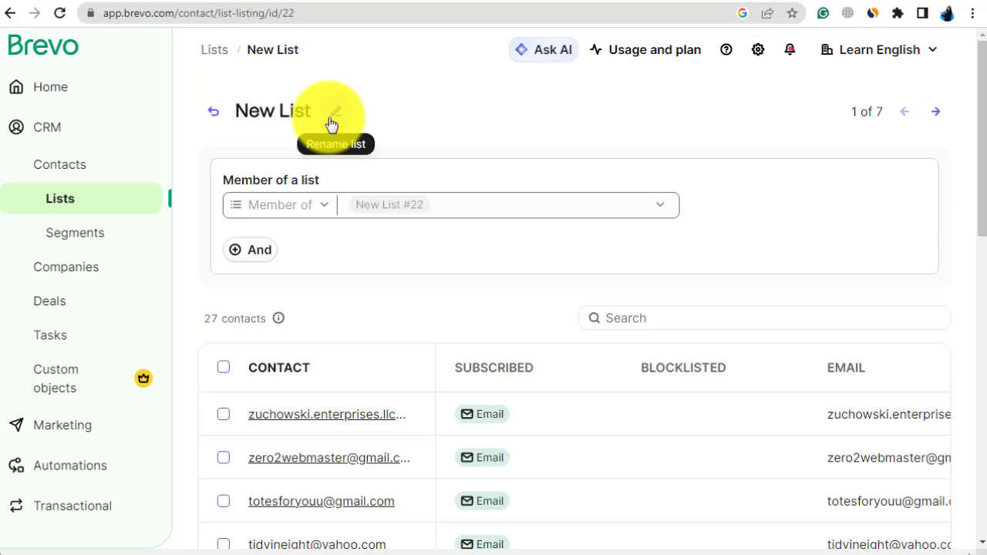
click(331, 122)
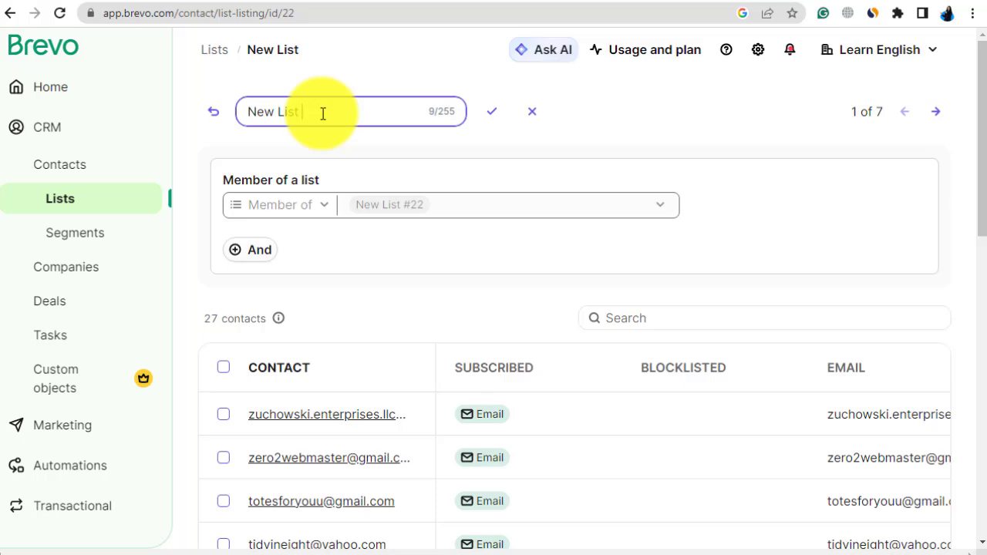
text(2)
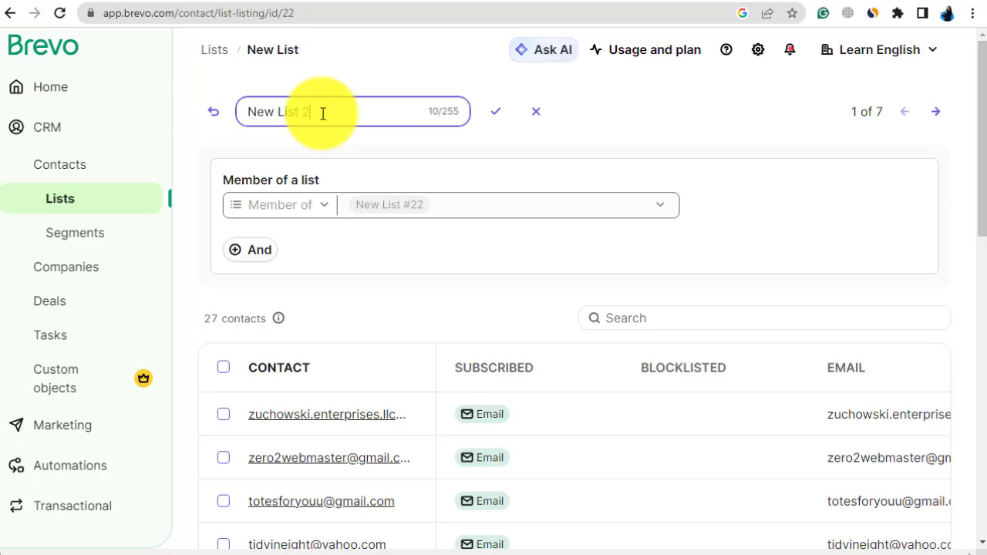
text(02)
text(6 for Host)
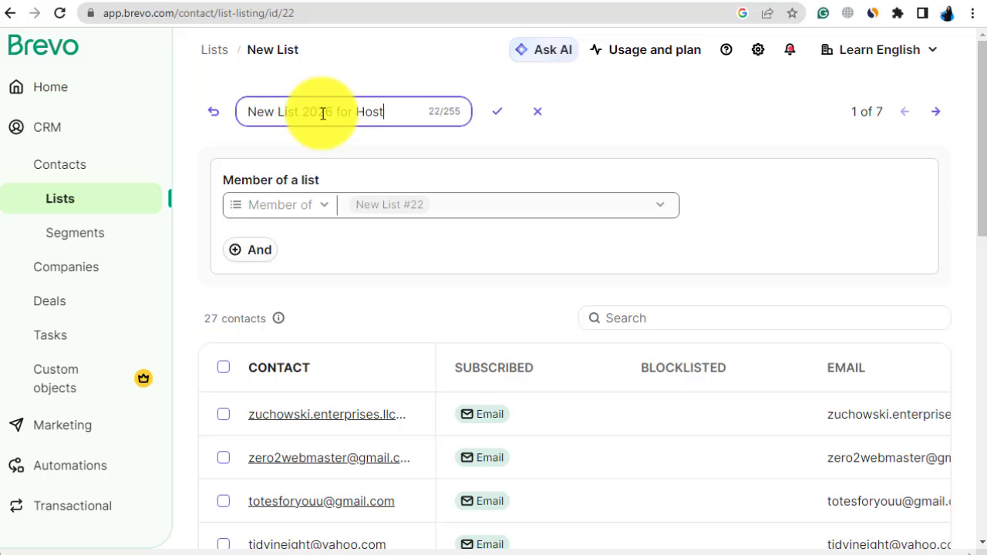
text(ing o)
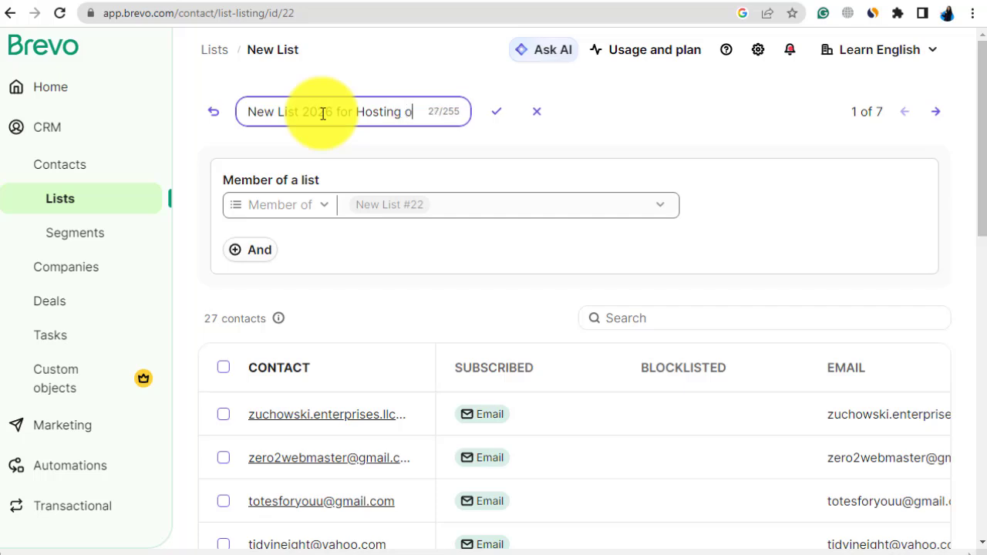
text(ffer)
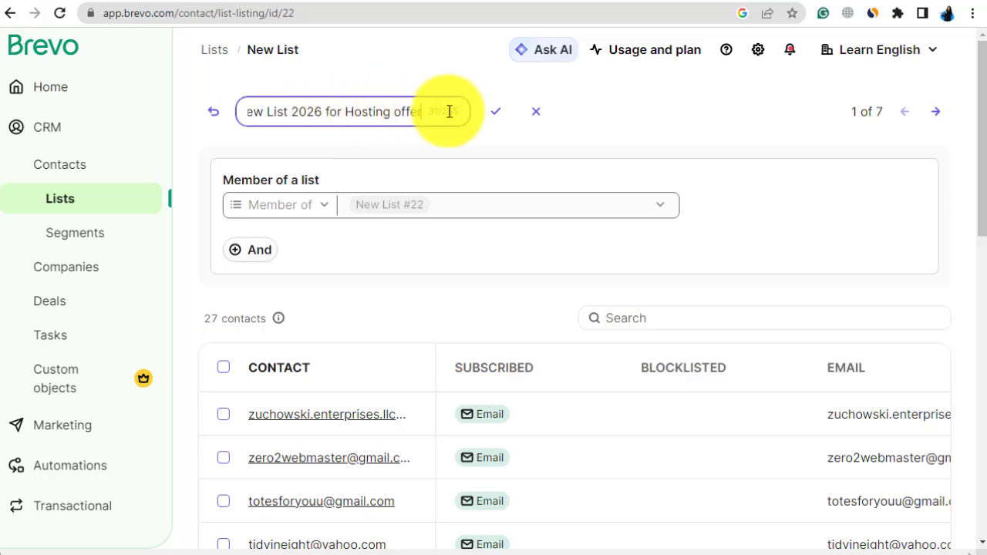
click(495, 111)
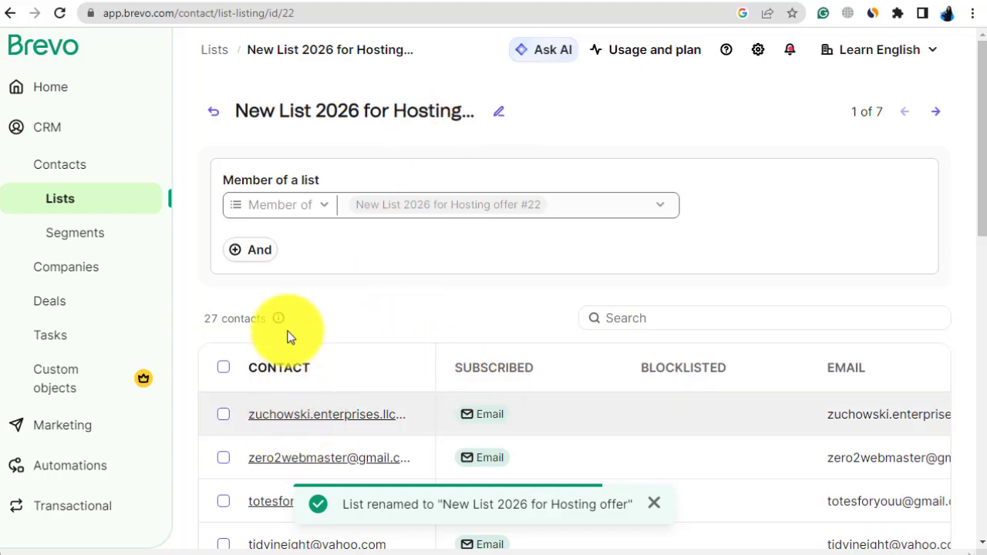
Step: Review the renamed list's members on its own page and in the filtered contacts overview
scroll(620, 336, down, 3)
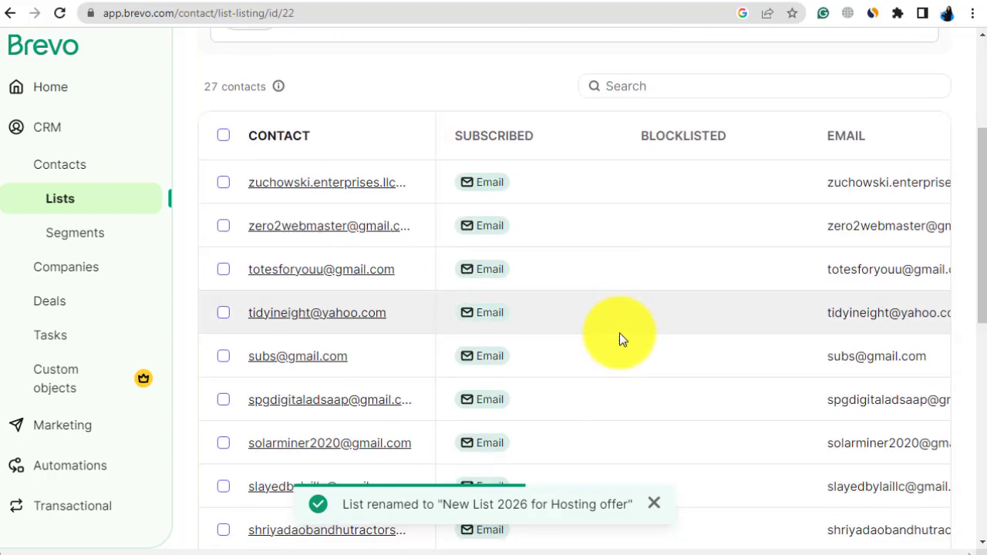
scroll(620, 333, up, 3)
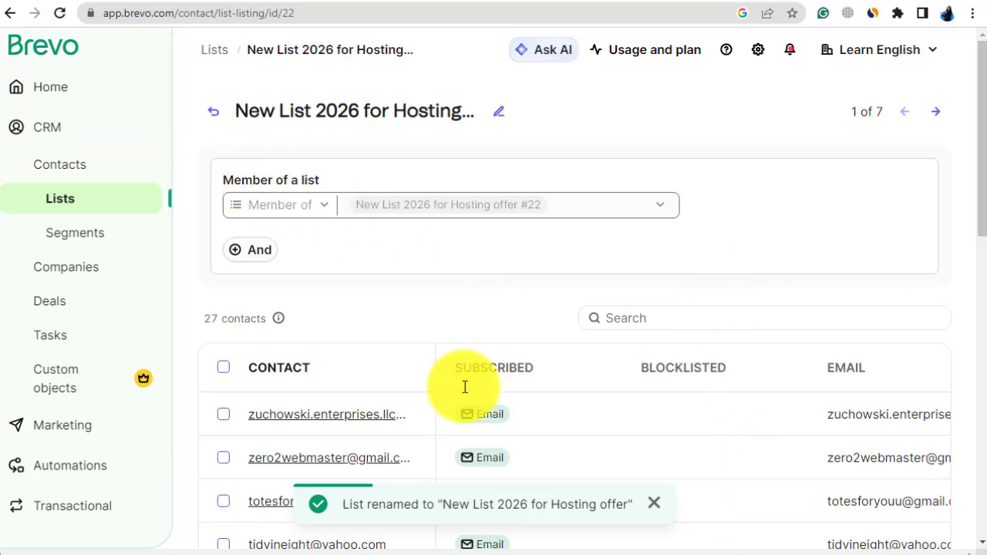
click(62, 172)
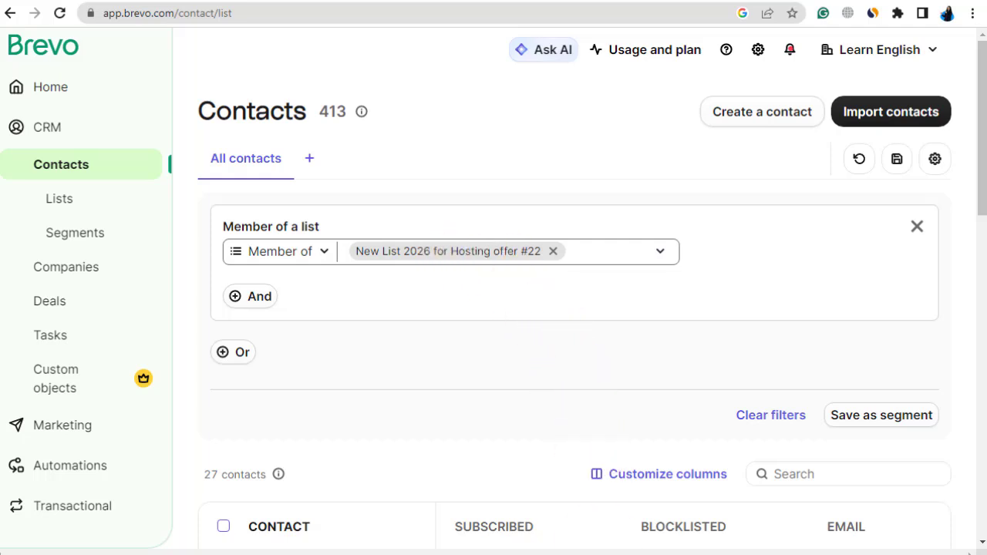
scroll(644, 408, down, 2)
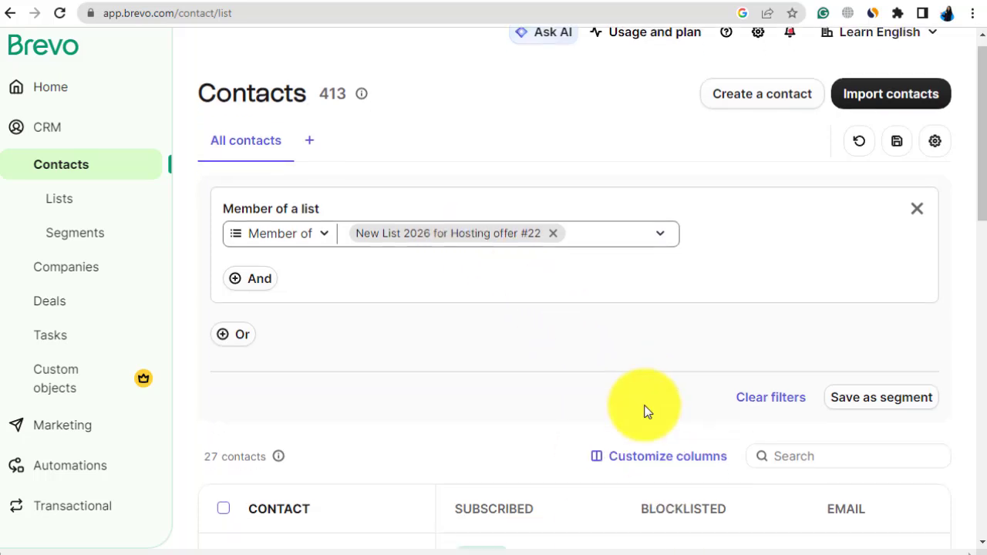
scroll(603, 482, down, 2)
scroll(675, 467, down, 1)
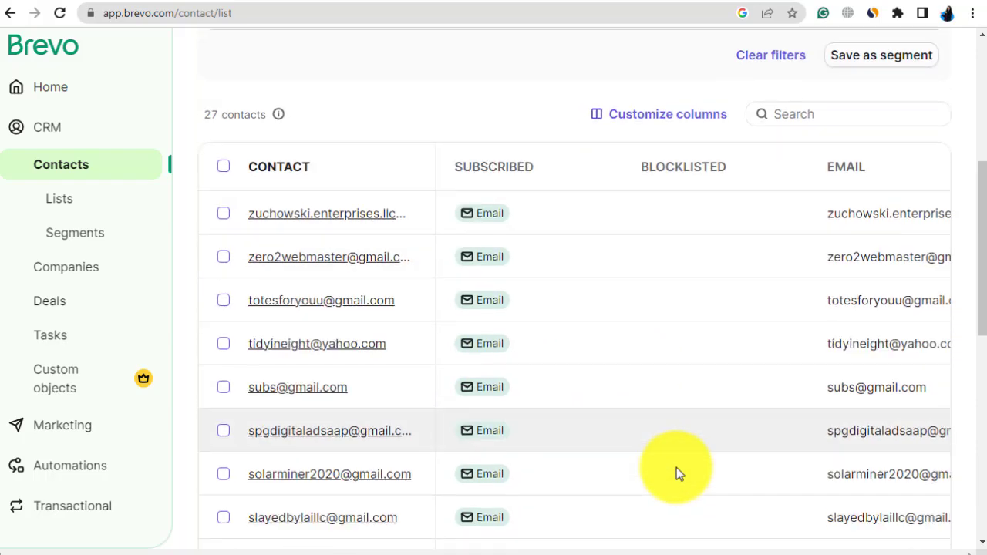
scroll(678, 467, up, 2)
scroll(673, 465, down, 3)
scroll(668, 463, down, 3)
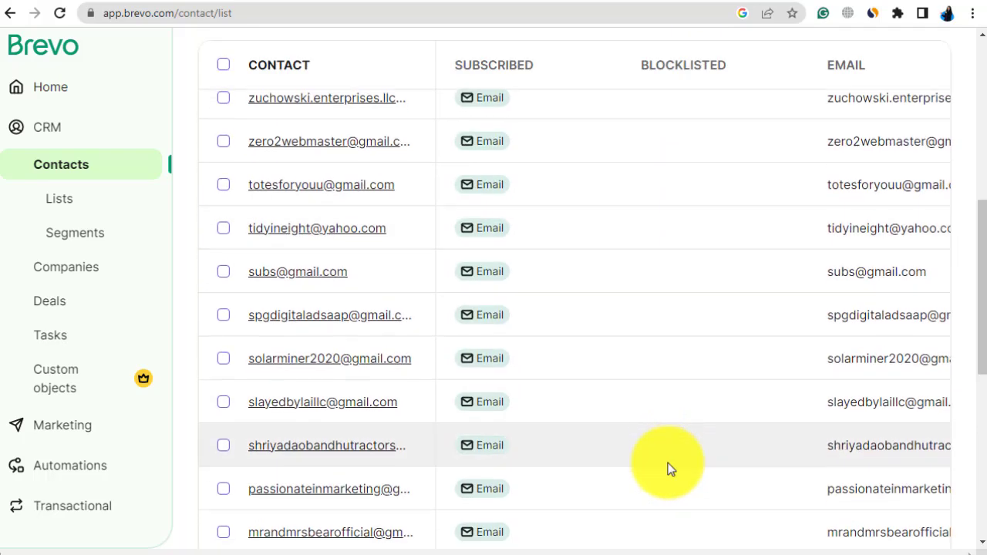
scroll(668, 467, up, 3)
scroll(668, 463, up, 5)
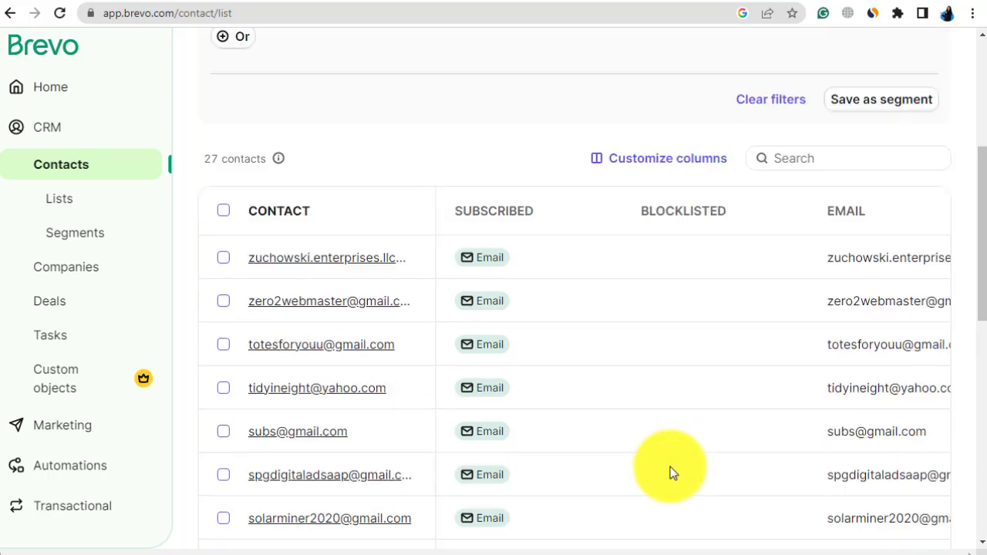